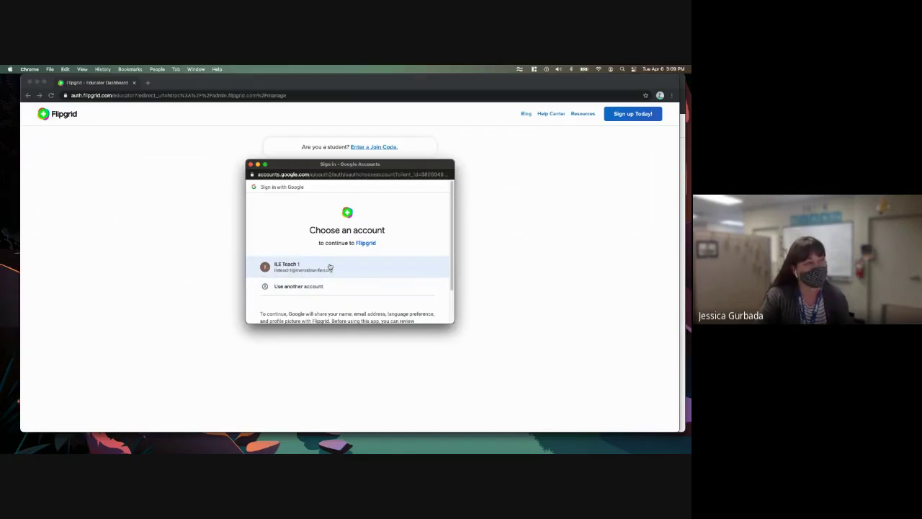
# - Sign in to Flipgrid with the teacher's Google account and its password
pyautogui.click(330, 266)
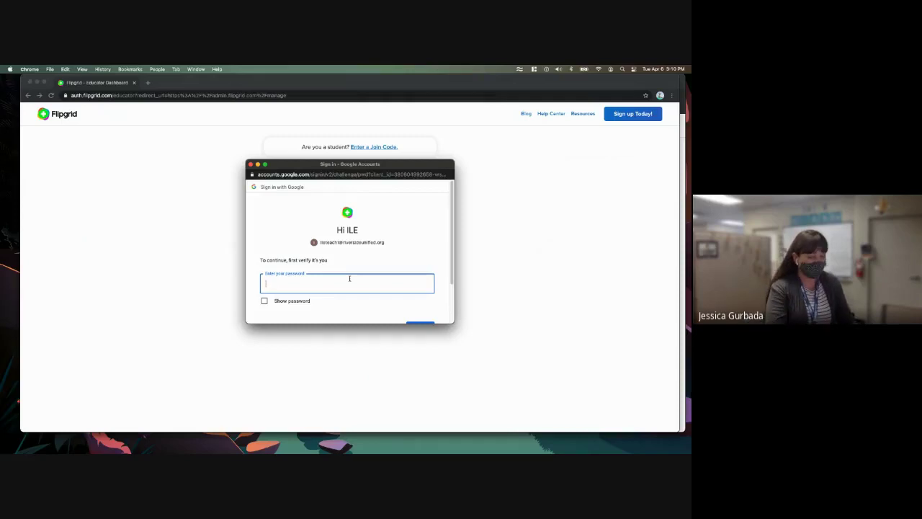
pyautogui.write('••••••••••')
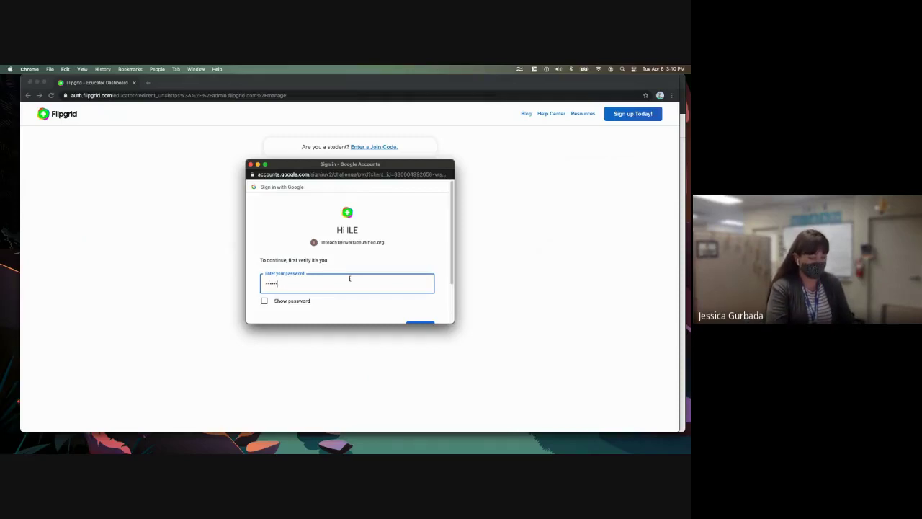
pyautogui.write('•••')
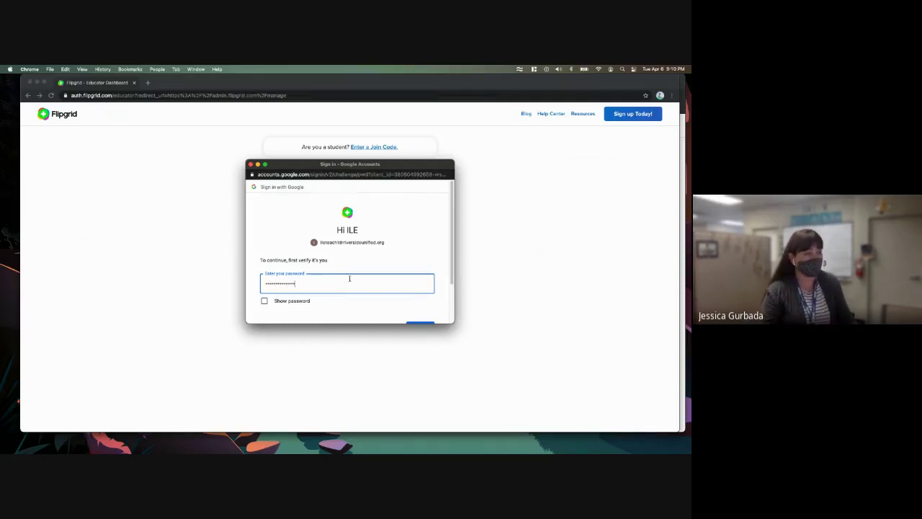
pyautogui.scroll(-2, 386, 295)
pyautogui.click(427, 278)
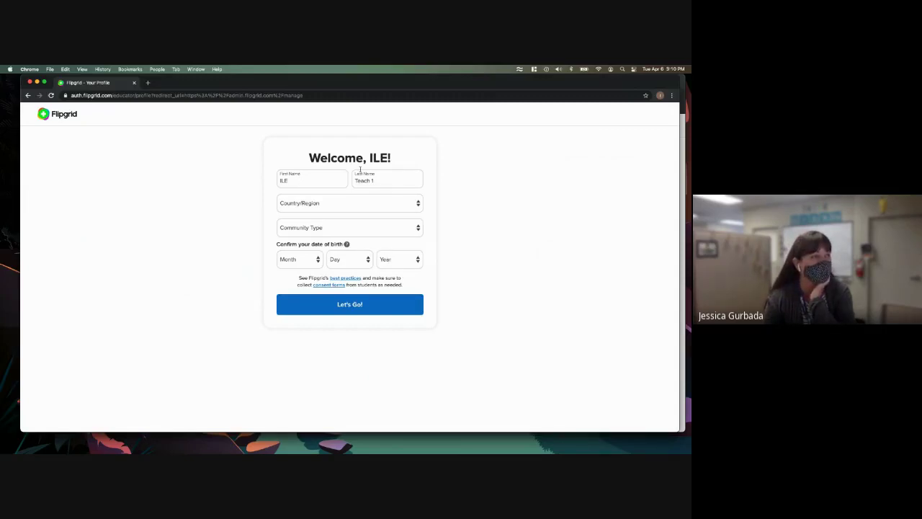
# - Set the country to United States and community type to Education - High School (ages 14-18)
pyautogui.click(324, 204)
pyautogui.click(325, 213)
pyautogui.click(315, 228)
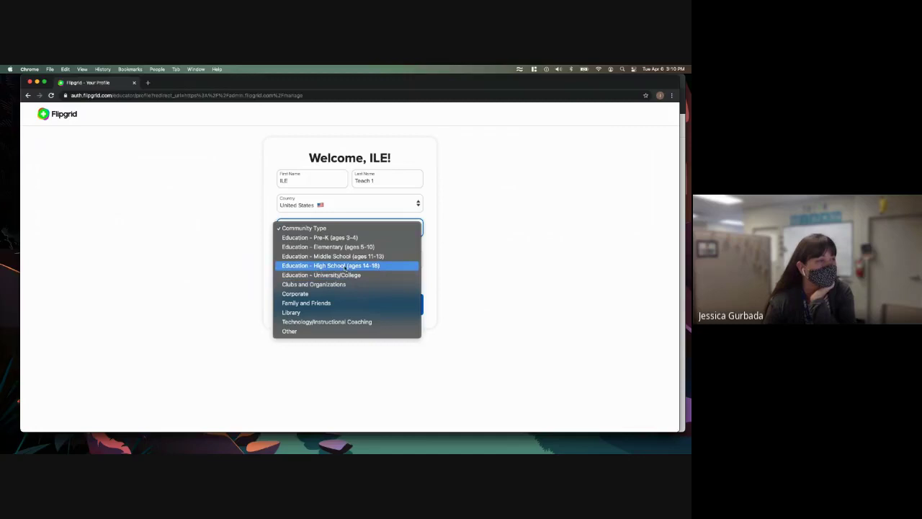
pyautogui.click(345, 267)
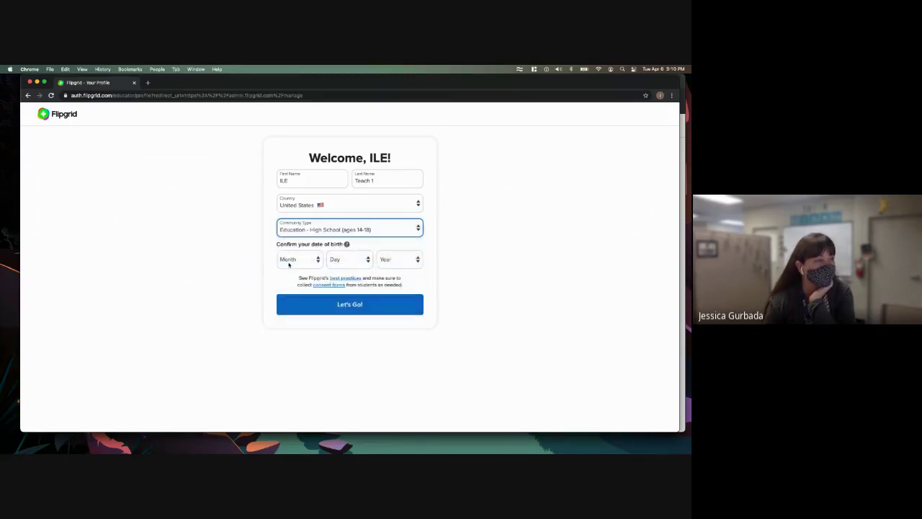
# - Choose the birth month, day and year, then submit the profile with Let's Go!
pyautogui.click(302, 261)
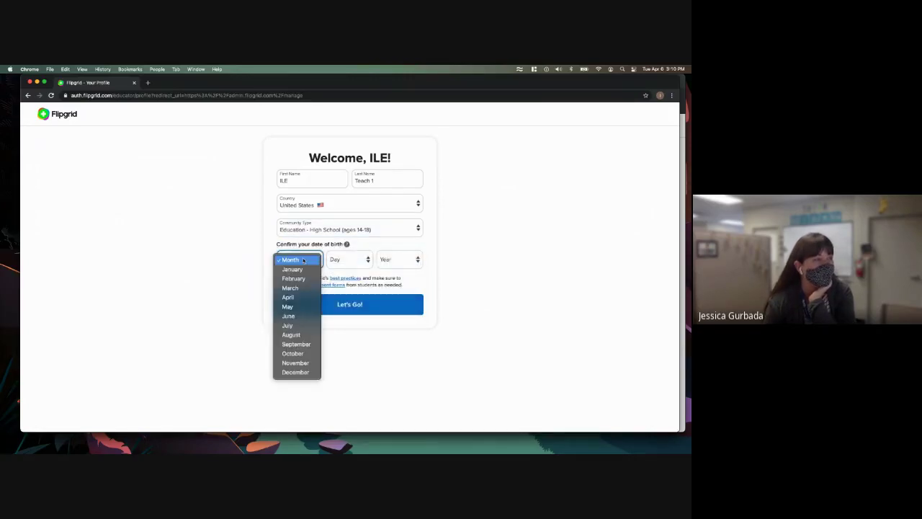
pyautogui.click(295, 297)
pyautogui.click(348, 259)
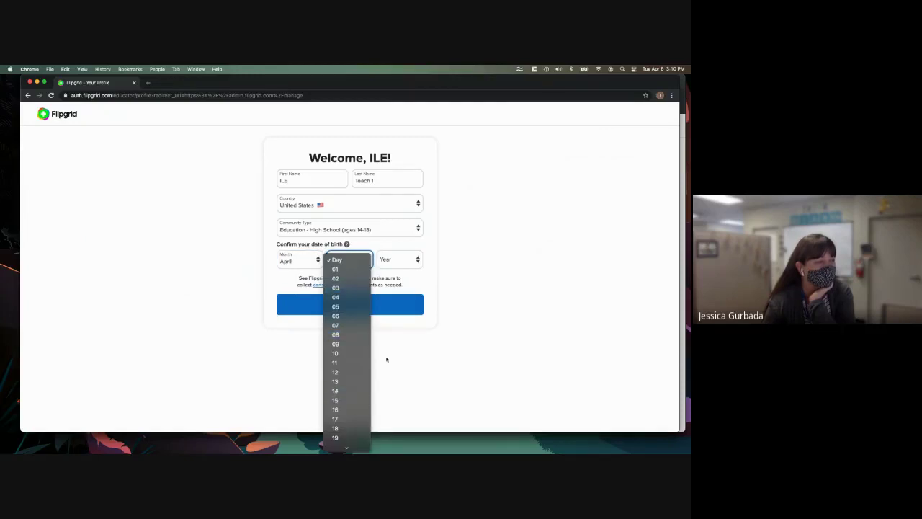
pyautogui.click(346, 400)
pyautogui.click(399, 259)
pyautogui.scroll(-5, 390, 416)
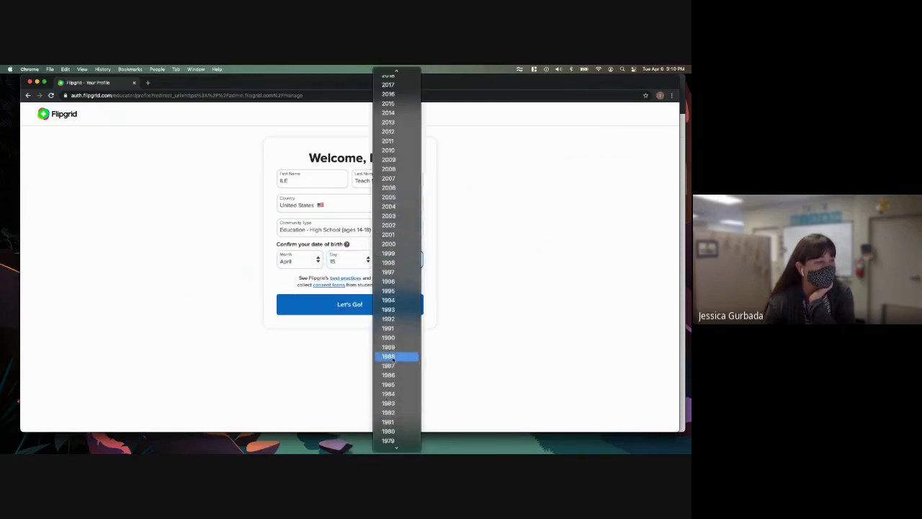
pyautogui.click(389, 356)
pyautogui.click(350, 304)
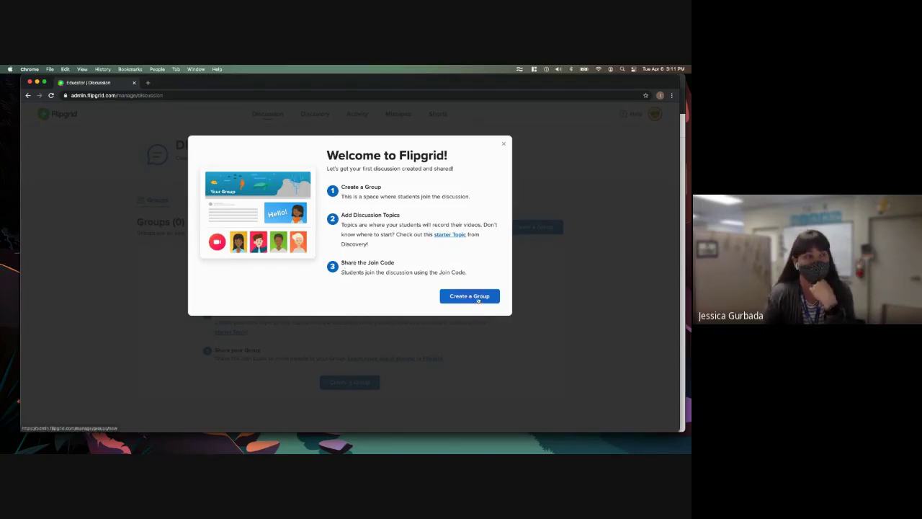
pyautogui.click(479, 297)
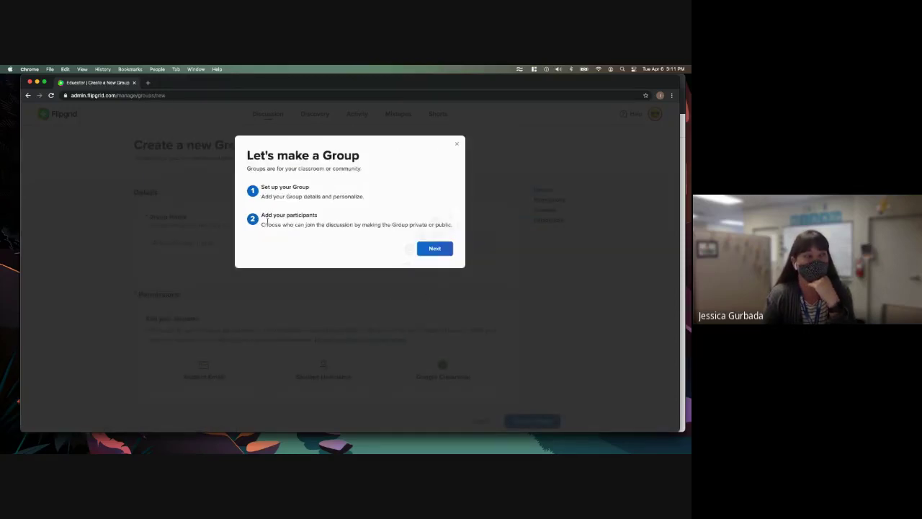
pyautogui.click(432, 249)
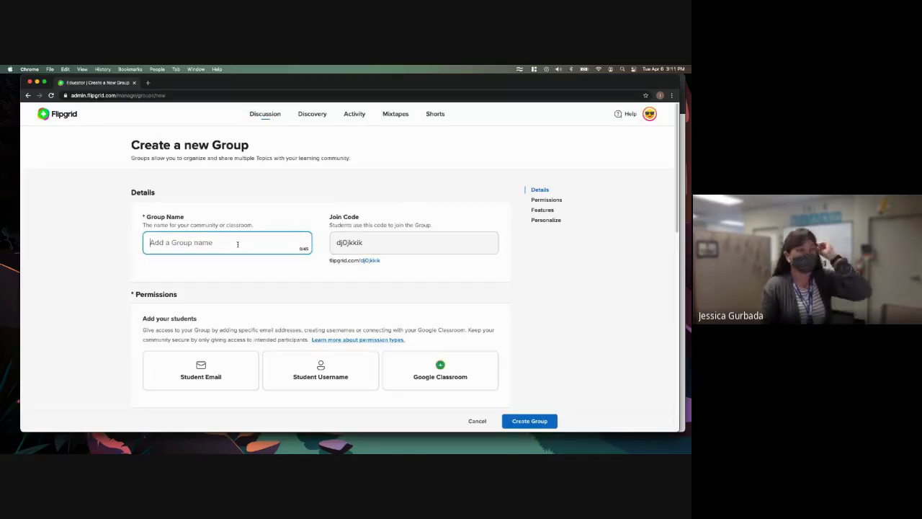
pyautogui.write('Test for PD')
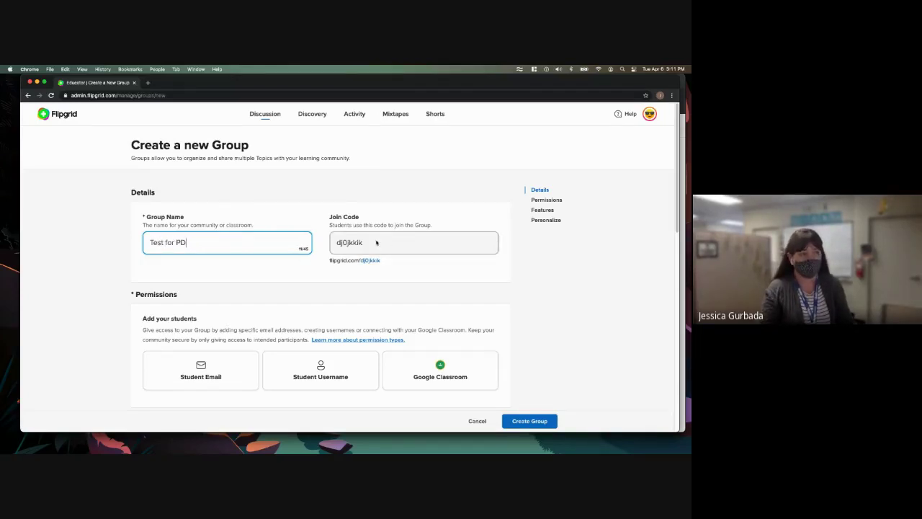
pyautogui.moveTo(367, 244); pyautogui.dragTo(338, 245)
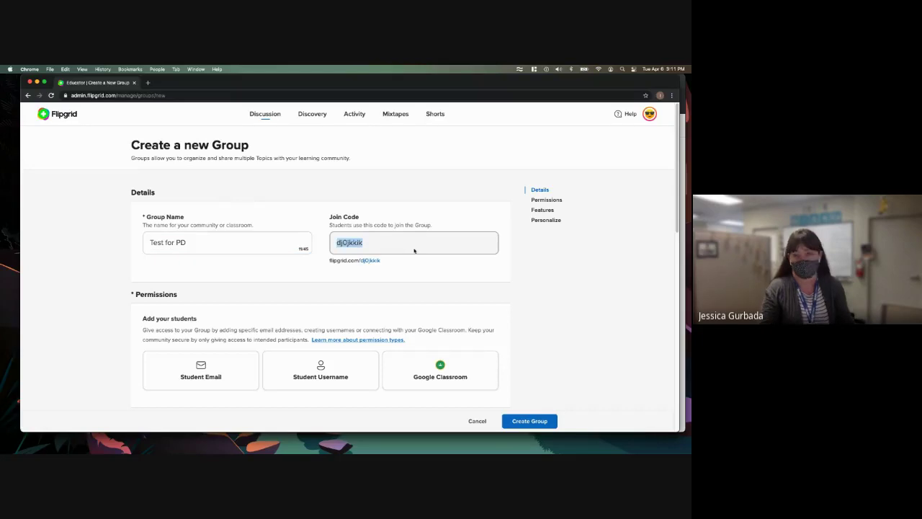
pyautogui.click(162, 290)
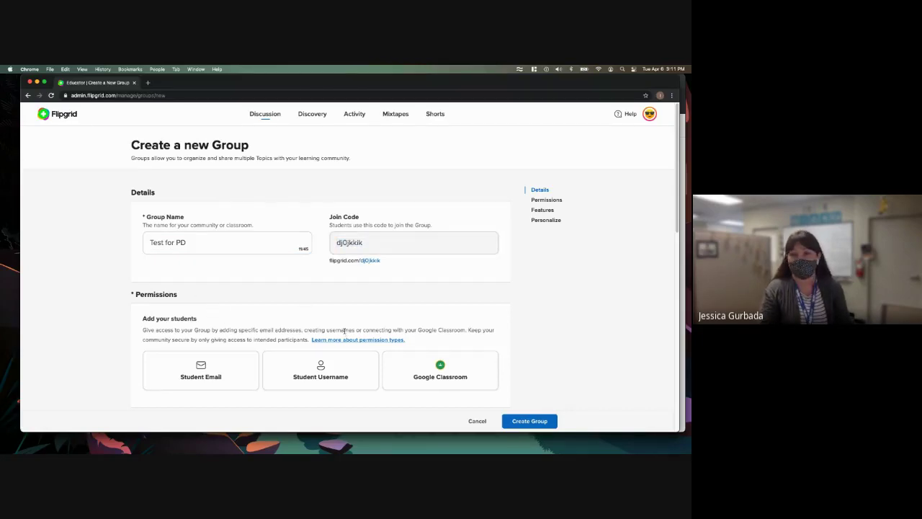
# - Switch the group to Student Email permissions and enter the school's email domain
pyautogui.scroll(-2, 296, 319)
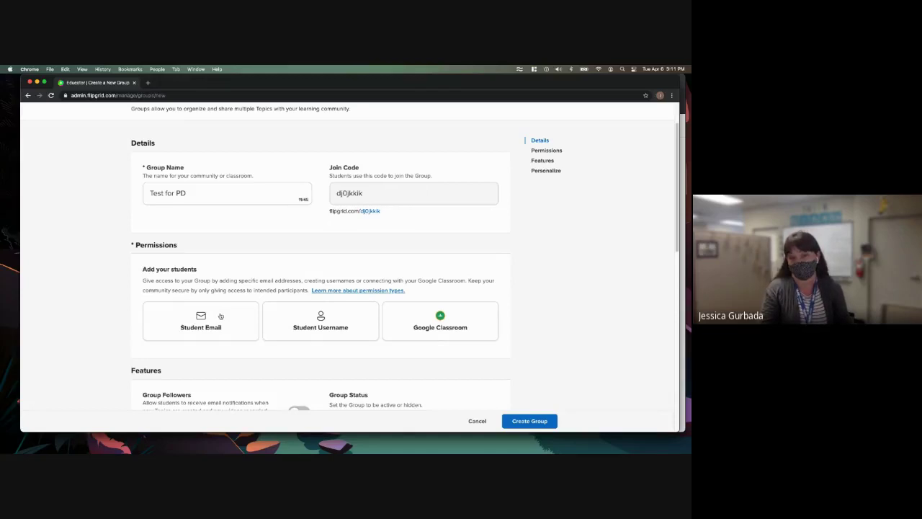
pyautogui.click(353, 194)
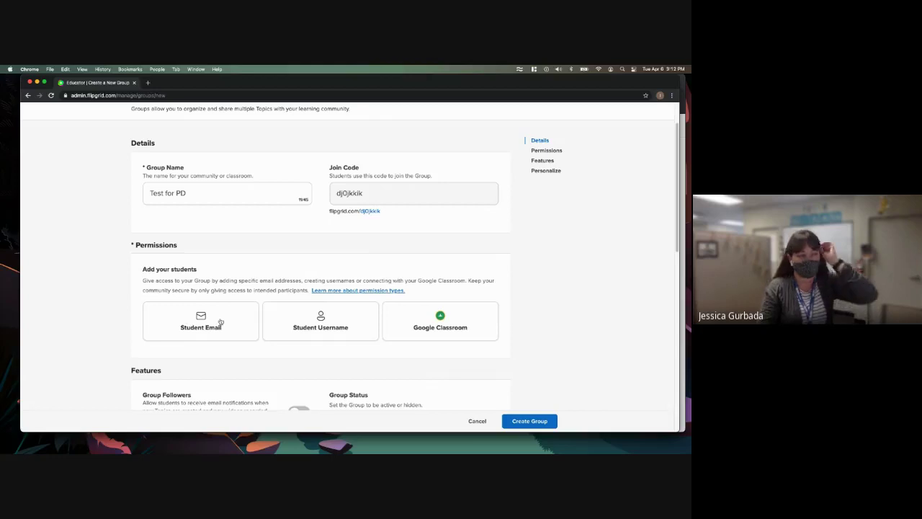
pyautogui.click(213, 323)
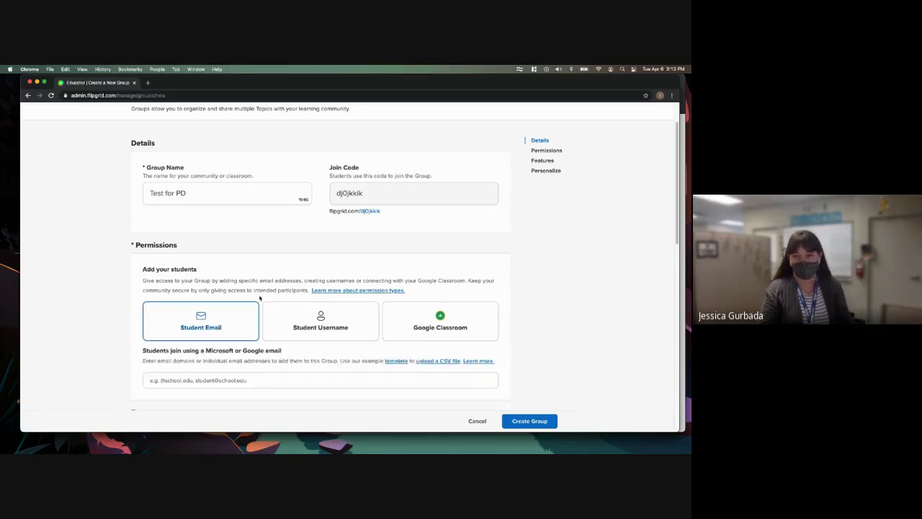
pyautogui.click(217, 380)
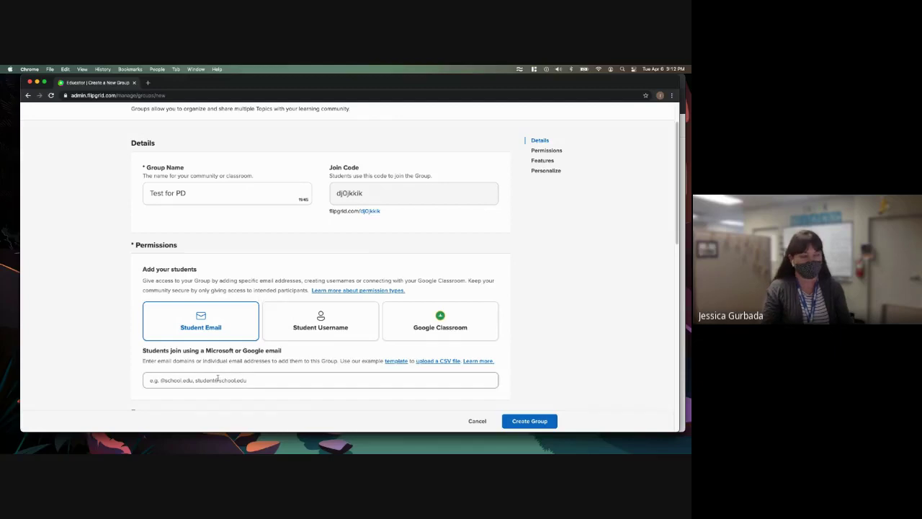
pyautogui.write('@riversideunified.org')
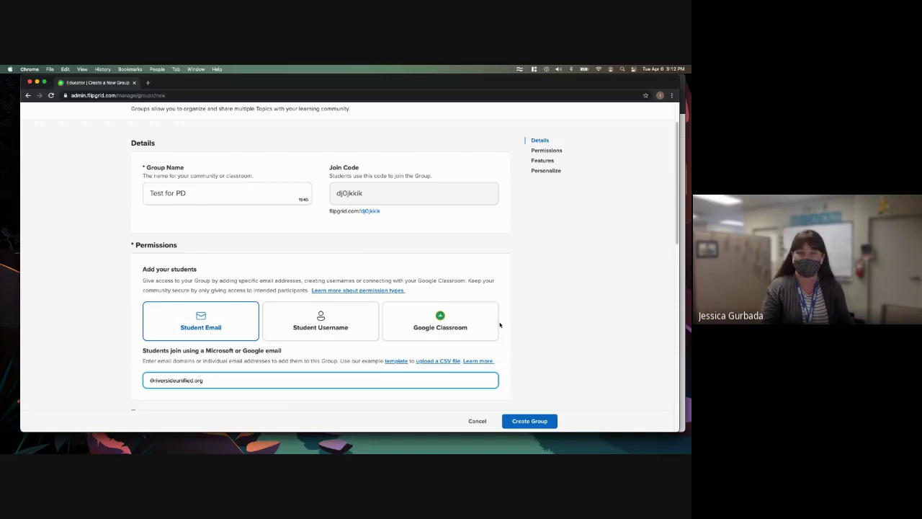
# - Register the school email domain as an allowed entry and keep Group Status set to Active
pyautogui.scroll(-2, 523, 305)
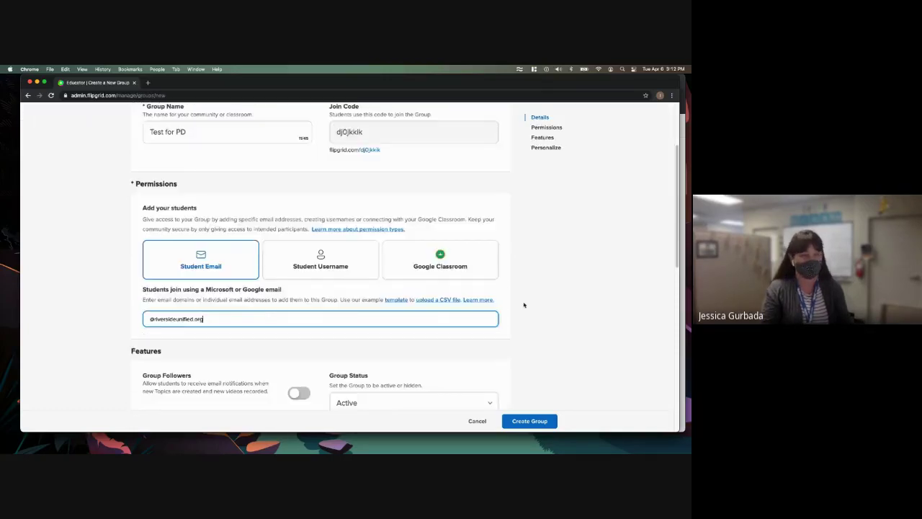
pyautogui.scroll(-4, 514, 287)
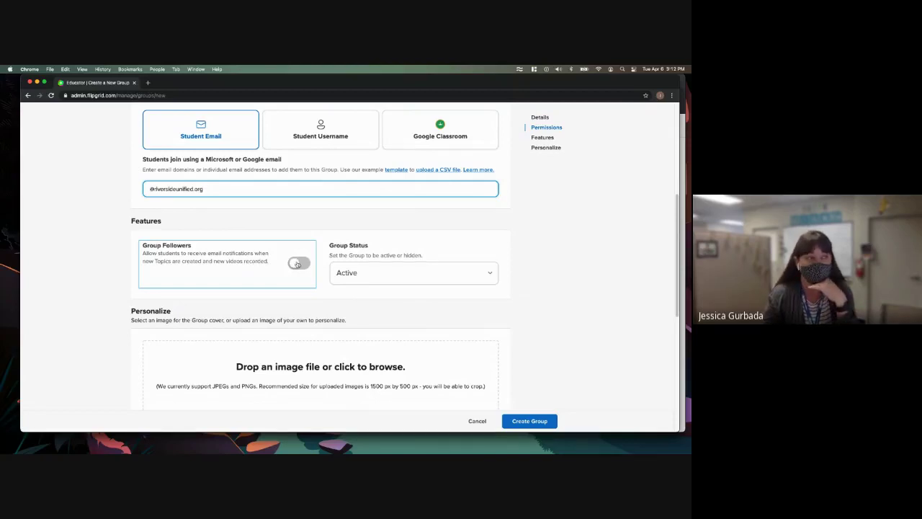
pyautogui.click(364, 273)
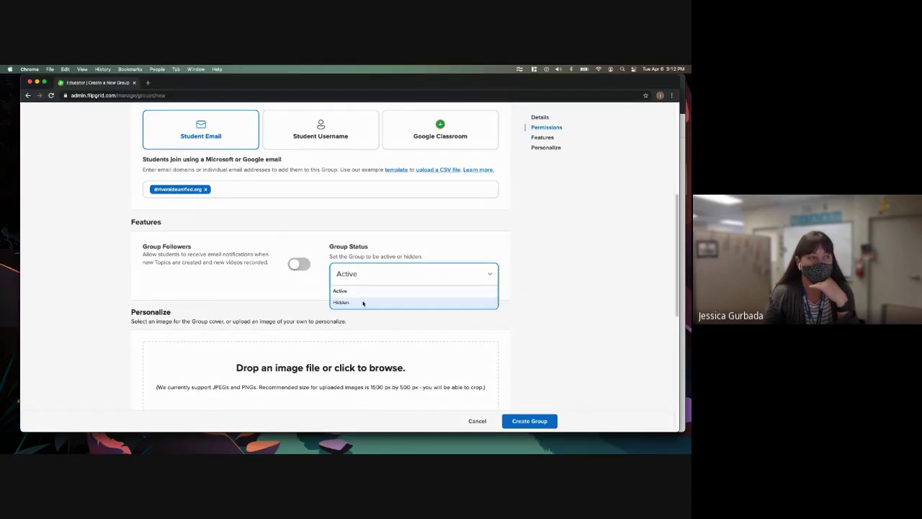
pyautogui.click(362, 292)
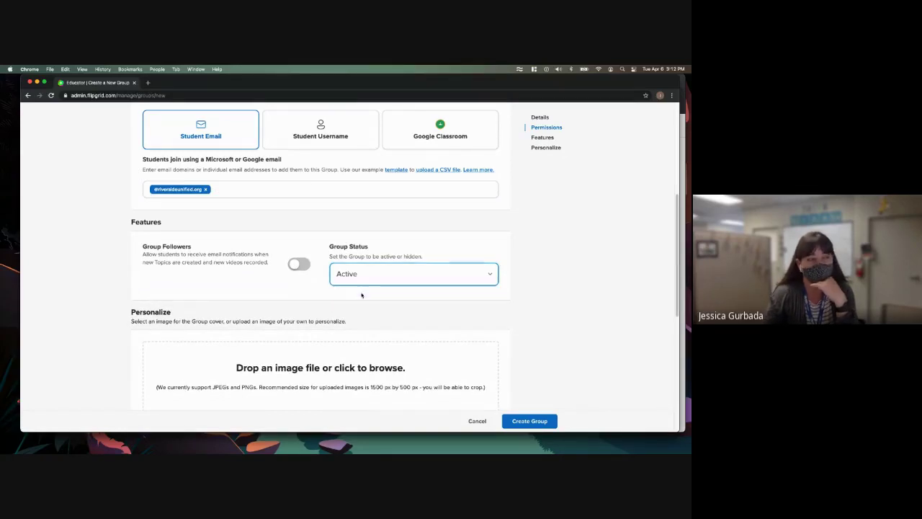
# - Keep the pink illustrated cover image and create the Test for PD group
pyautogui.scroll(-2, 517, 282)
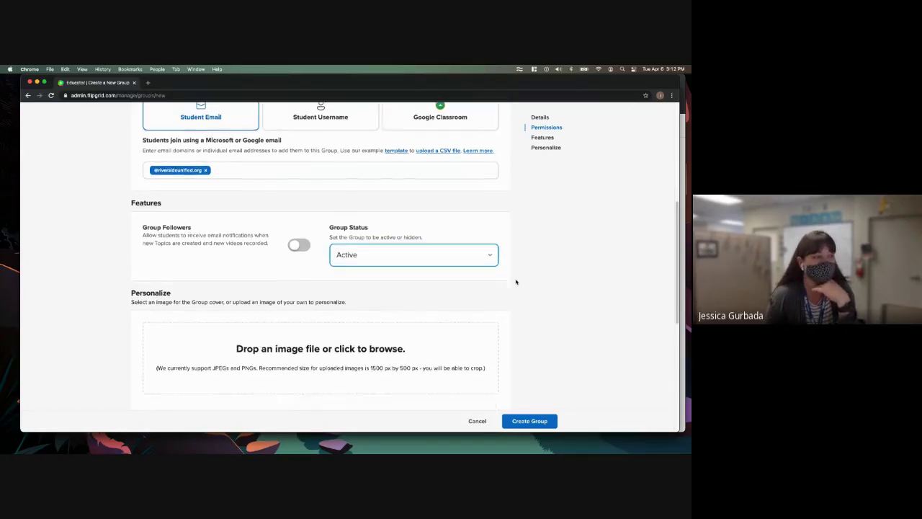
pyautogui.scroll(-2, 516, 280)
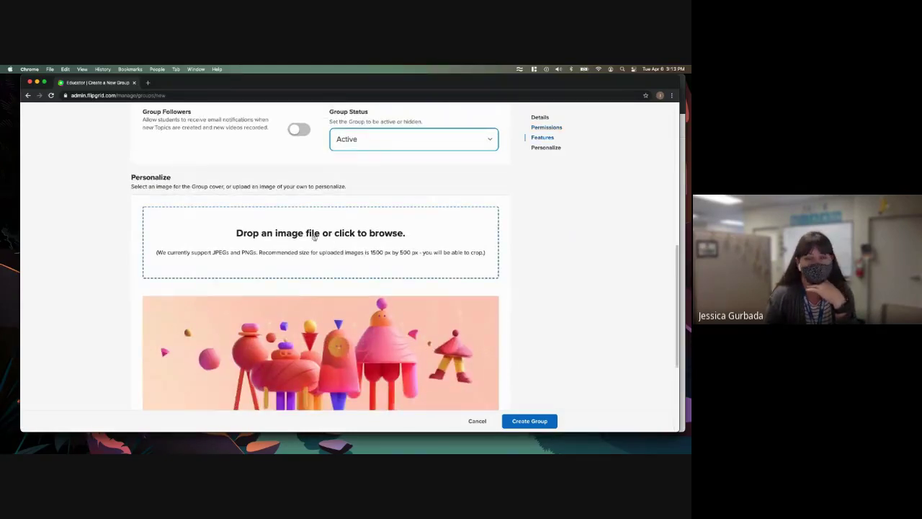
pyautogui.scroll(-3, 529, 256)
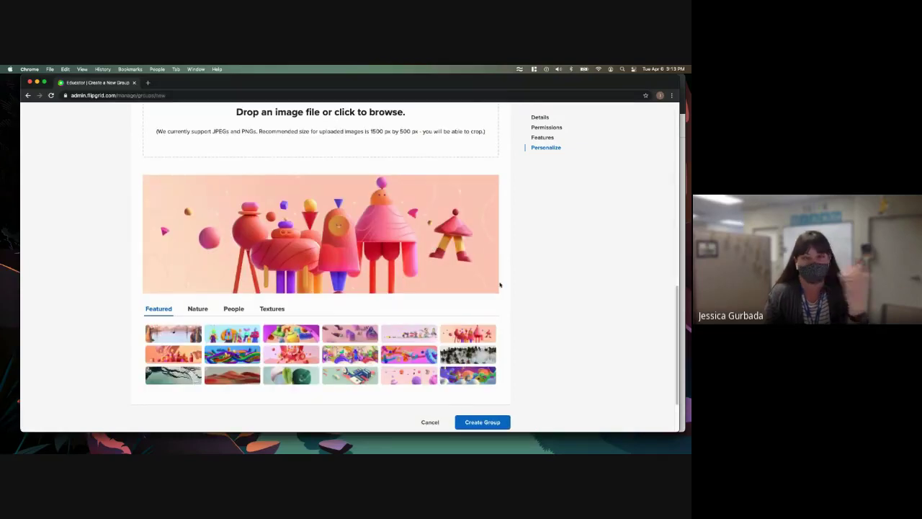
pyautogui.scroll(-1, 529, 361)
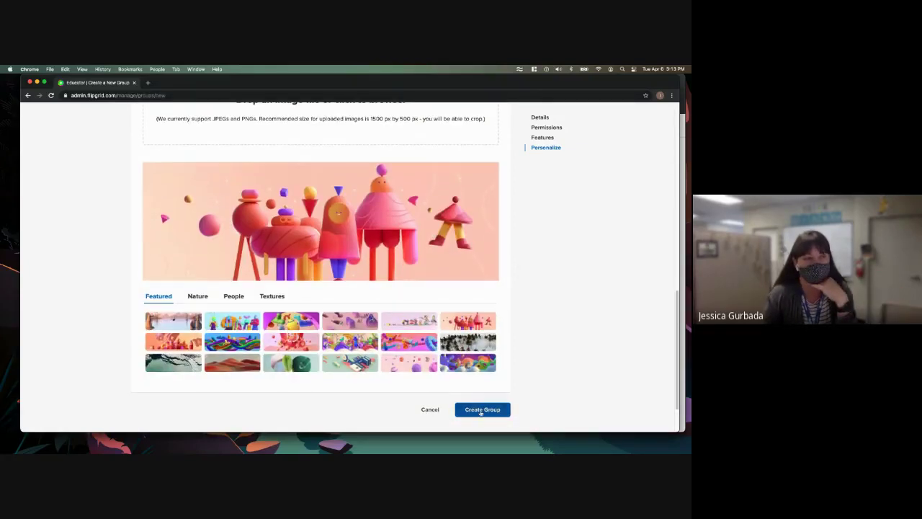
pyautogui.click(480, 410)
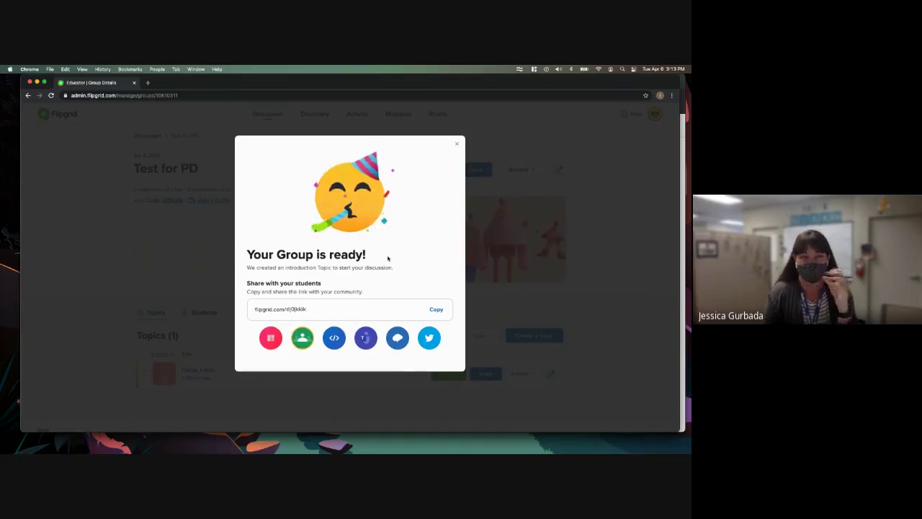
# - Close the 'Your Group is ready!' confirmation to show the Test for PD group page
pyautogui.click(457, 144)
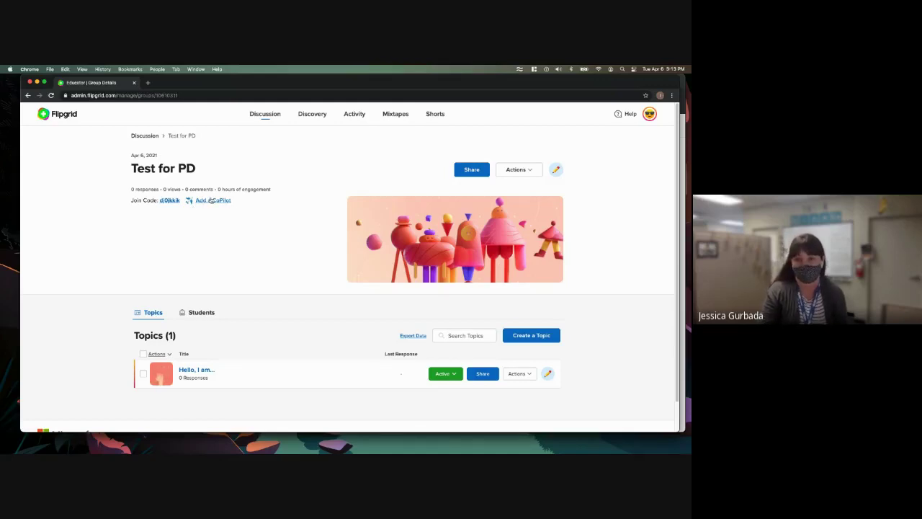
# - Look over the Test for PD group page, then shift its window down to reveal Google Slides
pyautogui.scroll(-2, 267, 245)
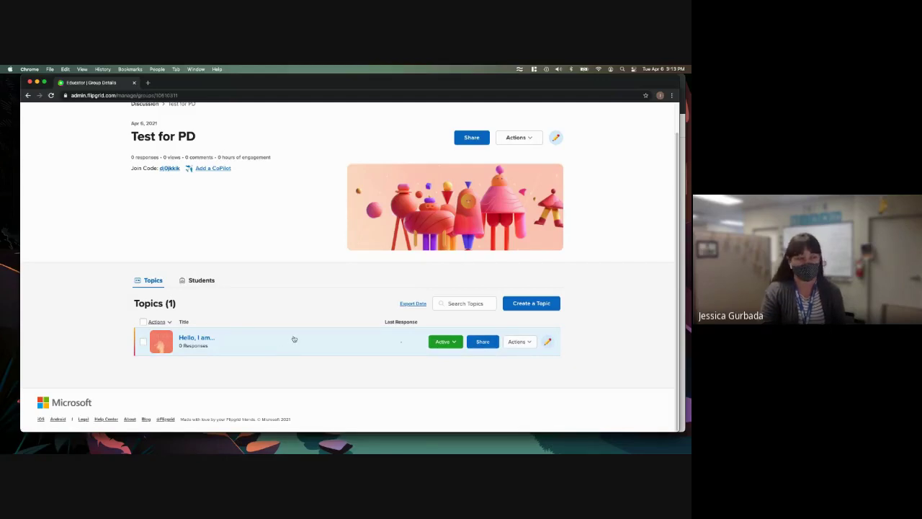
pyautogui.scroll(1, 306, 342)
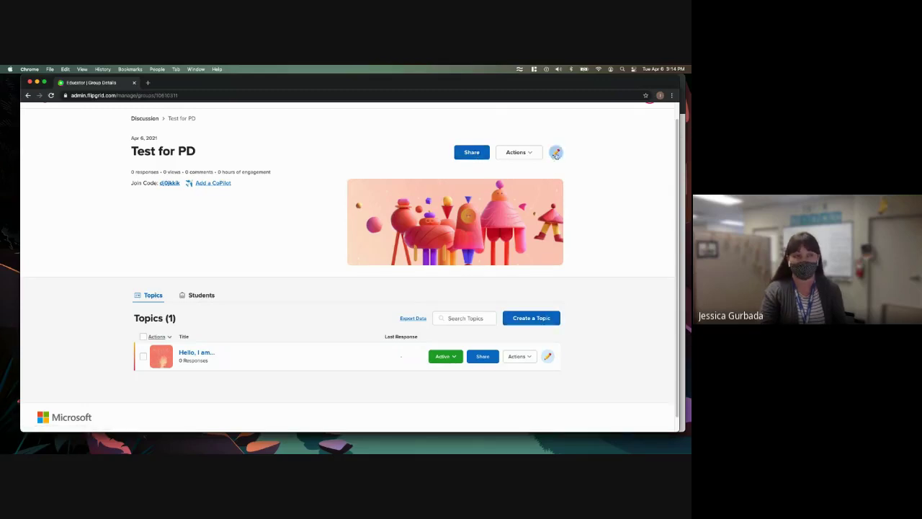
pyautogui.scroll(1, 344, 264)
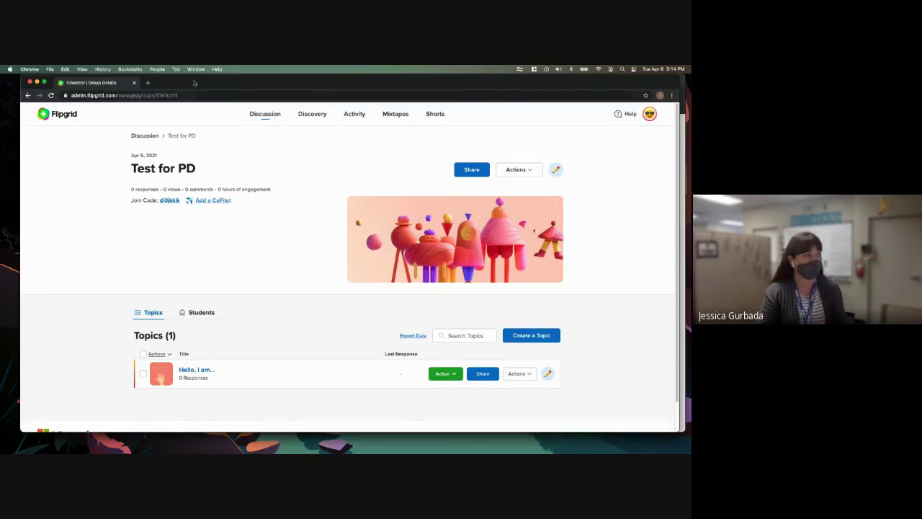
pyautogui.moveTo(193, 85); pyautogui.dragTo(194, 168)
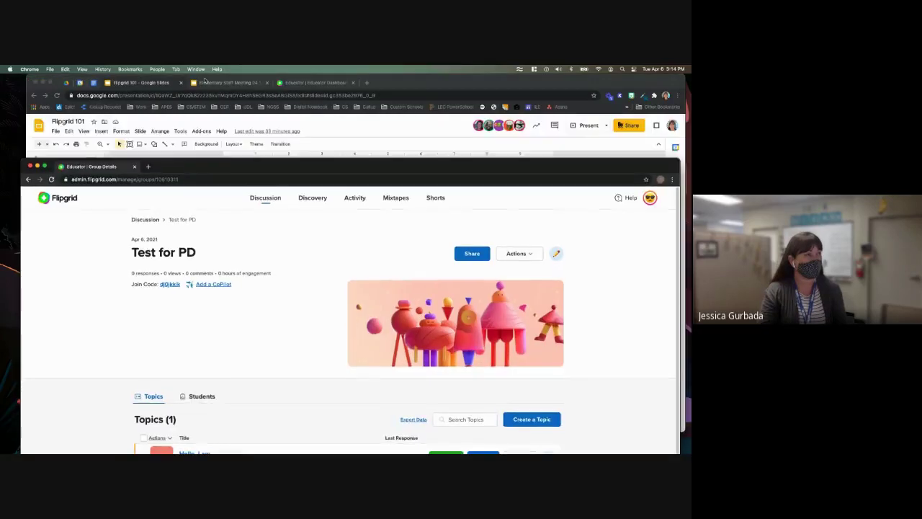
# - In the Flipgrid 101 deck, show the Groups = Classes, Add your details..., and Share with your students slides
pyautogui.click(139, 82)
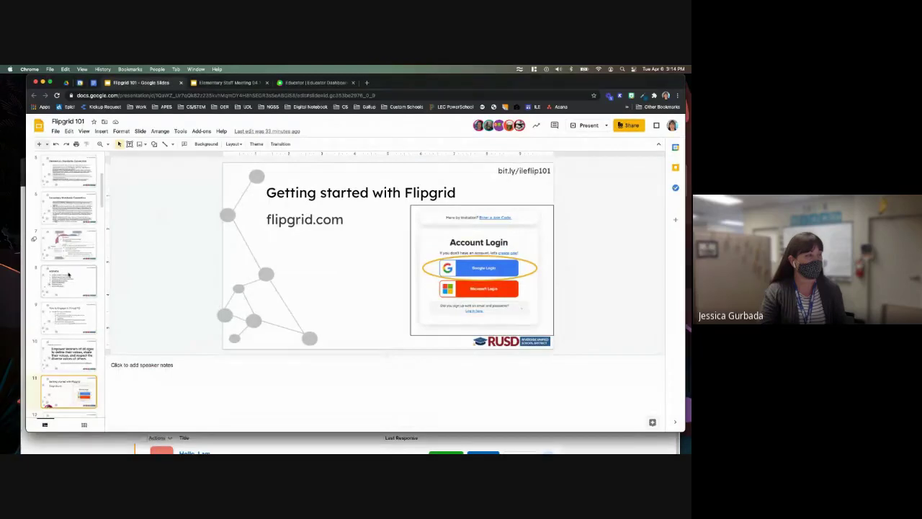
pyautogui.scroll(-2, 68, 275)
pyautogui.scroll(-3, 68, 284)
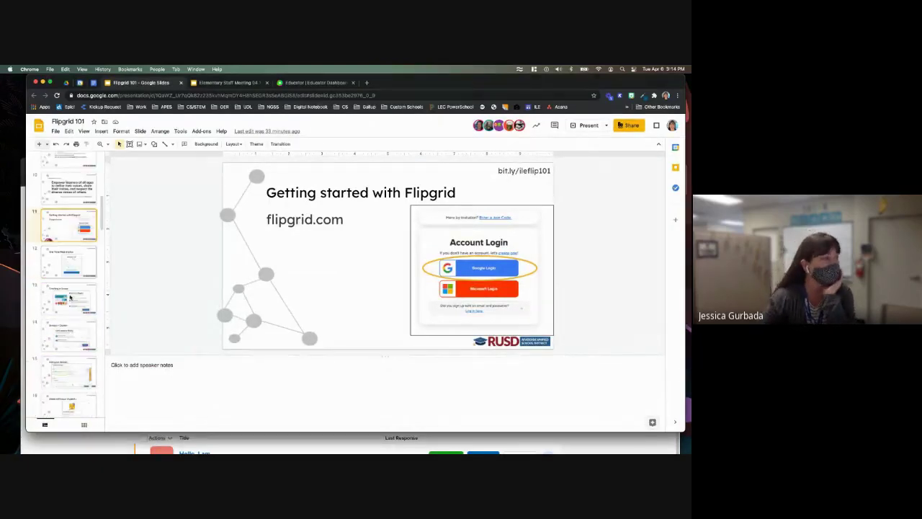
pyautogui.scroll(-1, 70, 298)
pyautogui.scroll(-1, 64, 286)
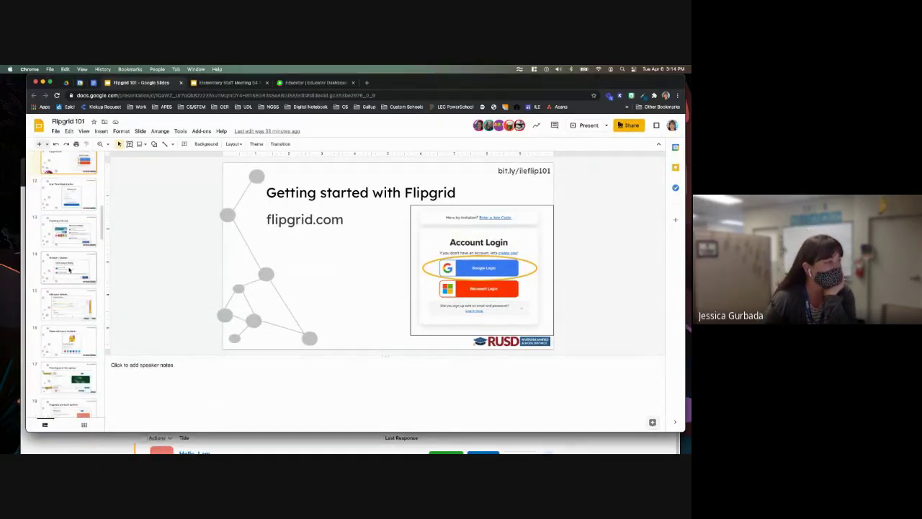
pyautogui.click(67, 279)
pyautogui.click(71, 311)
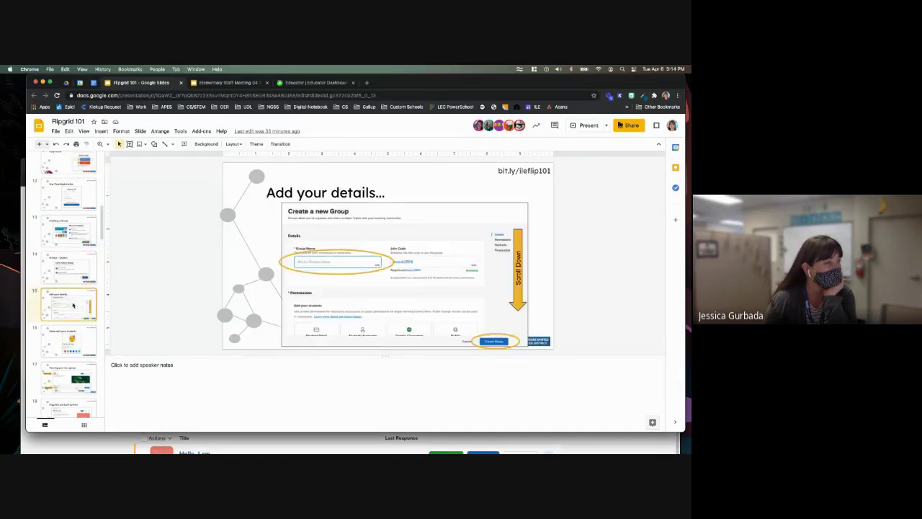
pyautogui.click(69, 343)
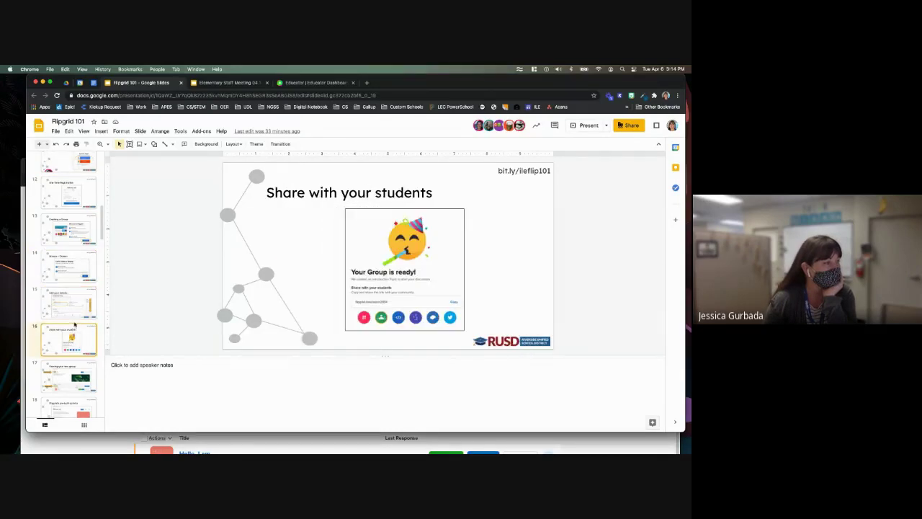
# - Continue to the Viewing your new group and pre-built activity slides, then return to Flipgrid
pyautogui.scroll(-1, 70, 324)
pyautogui.click(71, 317)
pyautogui.scroll(-2, 72, 335)
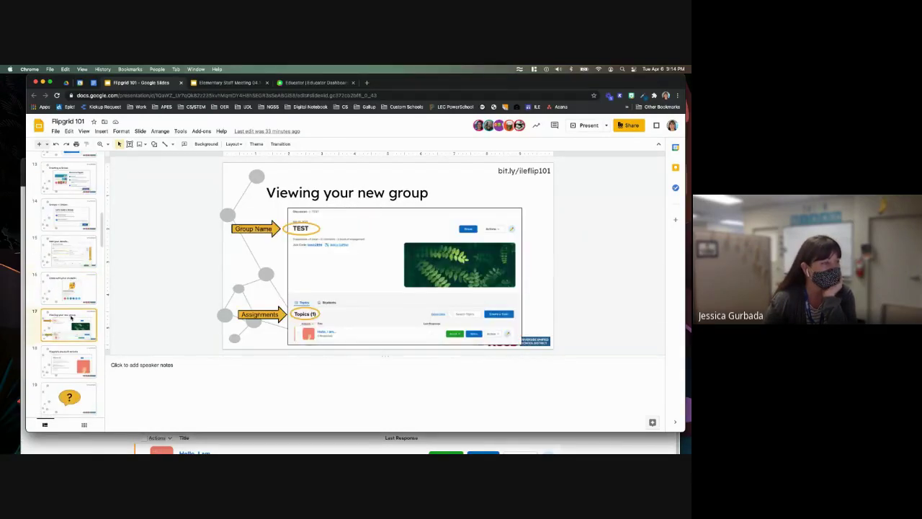
pyautogui.click(72, 346)
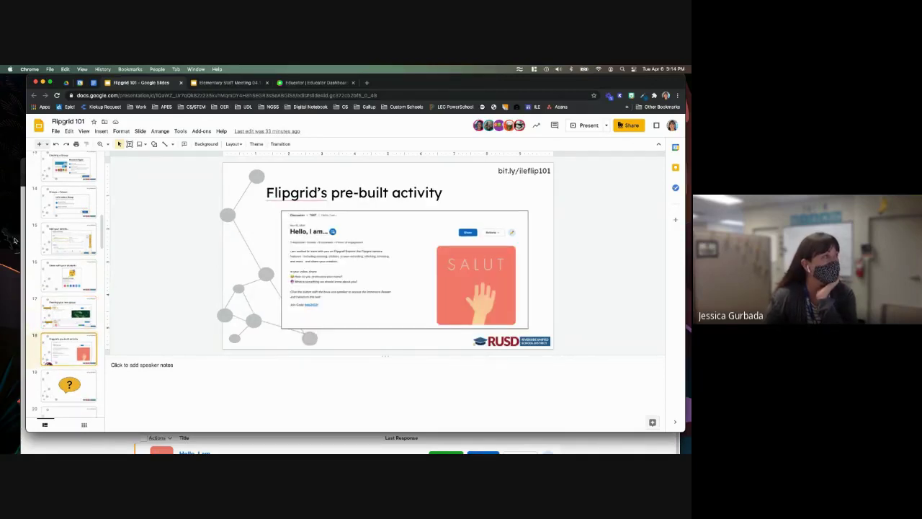
pyautogui.click(24, 190)
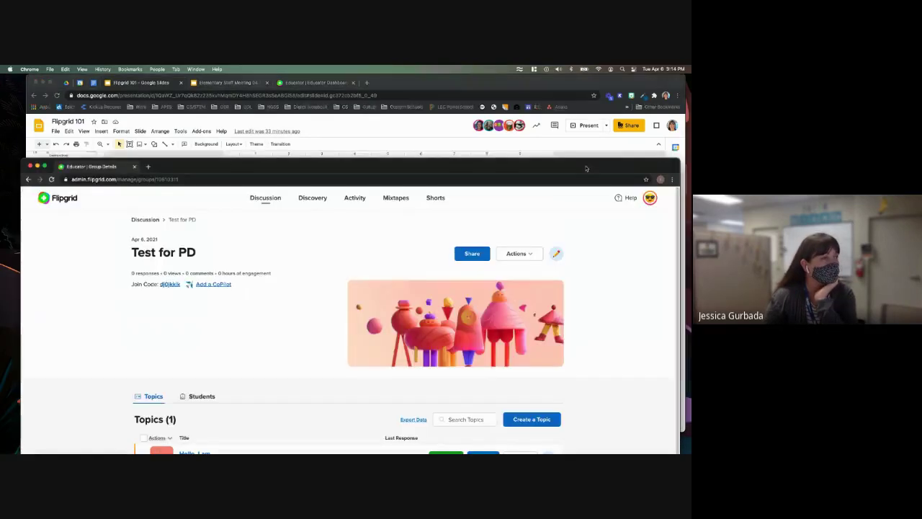
# - Maximize the Flipgrid window and open the 'Hello, I am...' topic details page
pyautogui.doubleClick(225, 169)
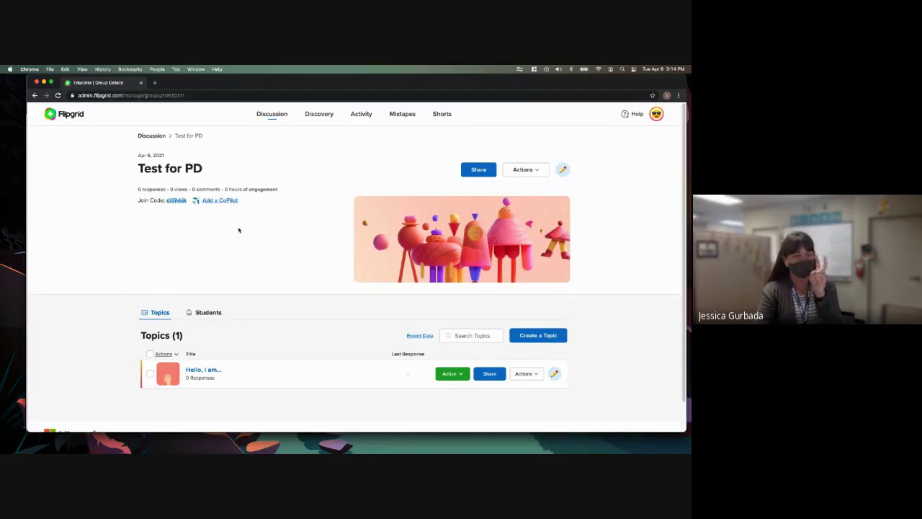
pyautogui.click(207, 371)
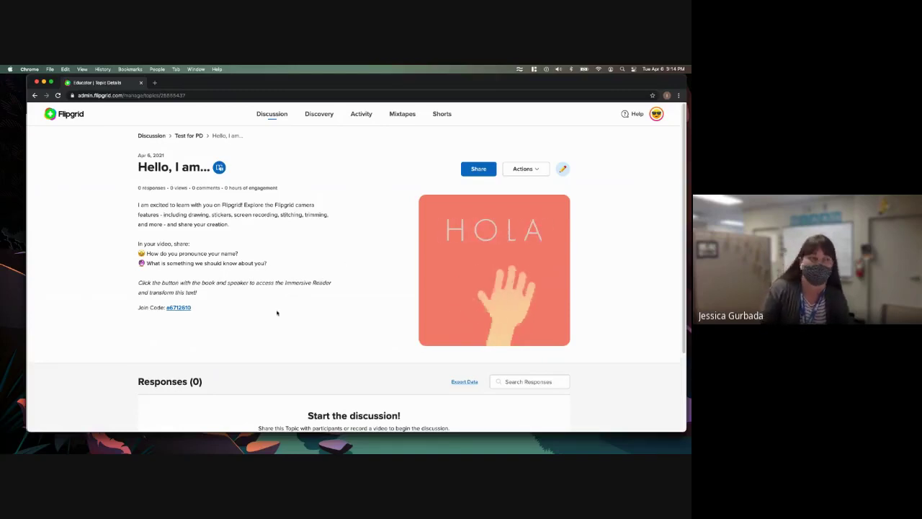
# - Return to the Test for PD group page, opening the topic's edit form and leaving it unchanged
pyautogui.click(35, 95)
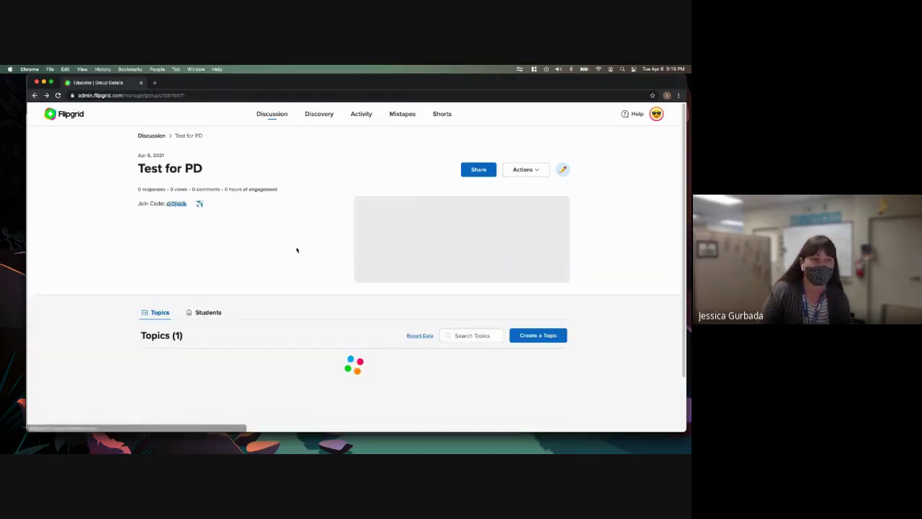
pyautogui.click(554, 373)
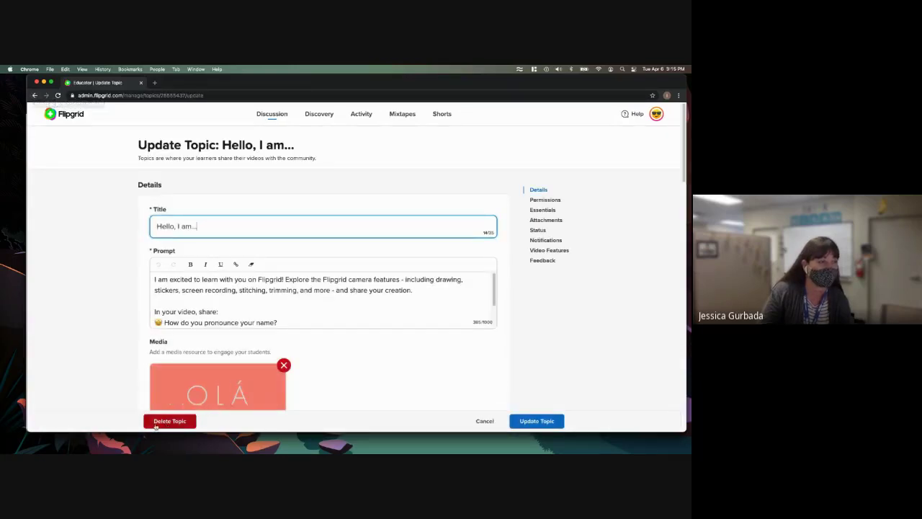
pyautogui.click(35, 95)
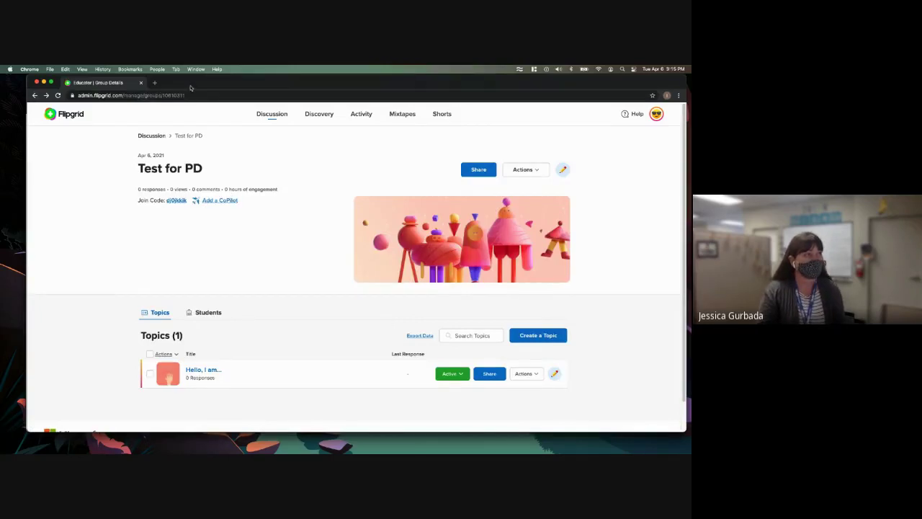
# - Bring the Flipgrid 101 deck to the front and show slide 19, the question-mark slide
pyautogui.moveTo(192, 85); pyautogui.dragTo(179, 214)
pyautogui.click(228, 159)
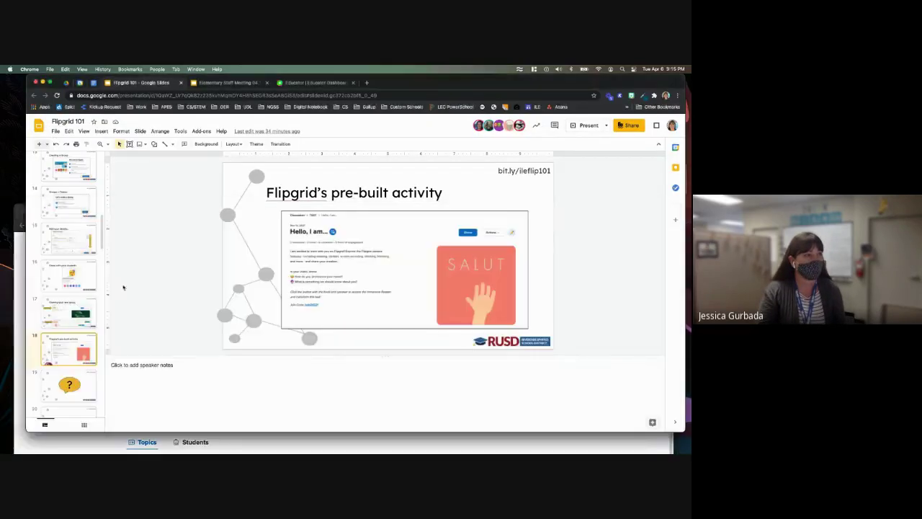
pyautogui.click(52, 384)
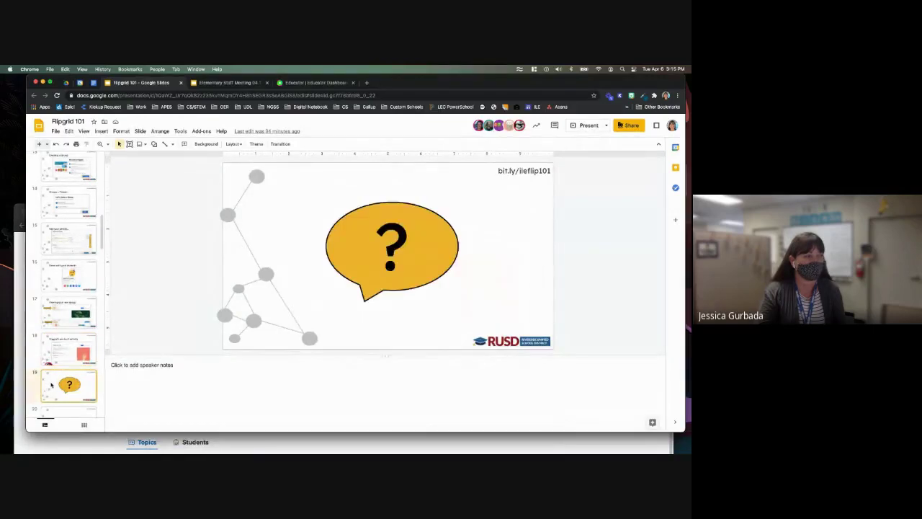
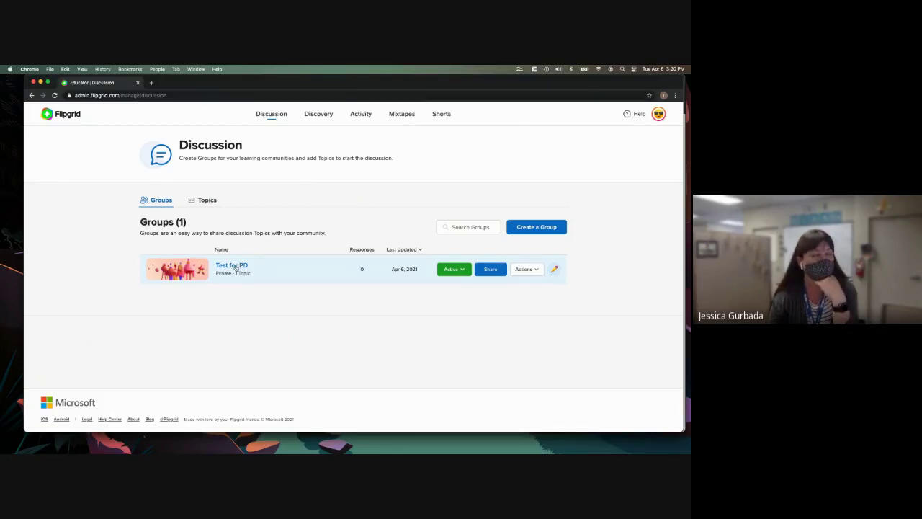
# - Open the Test for PD group and start a new topic in it
pyautogui.click(236, 266)
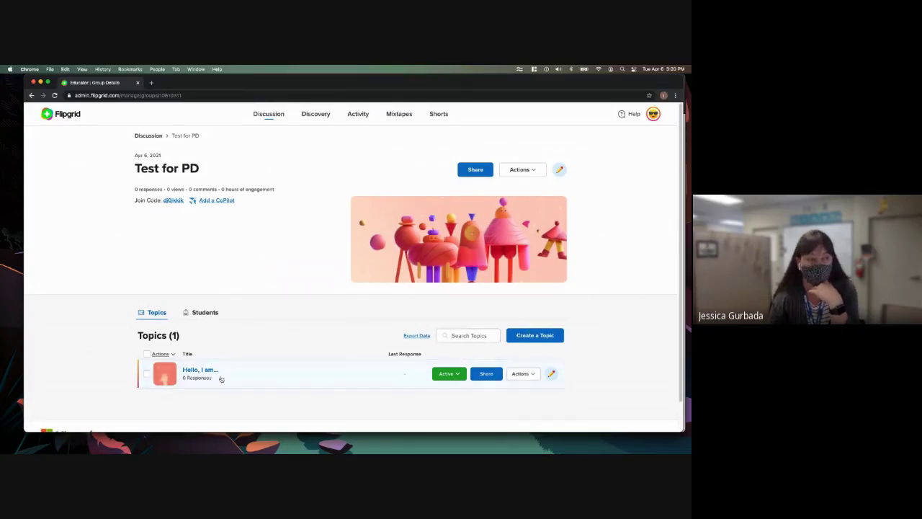
pyautogui.click(533, 335)
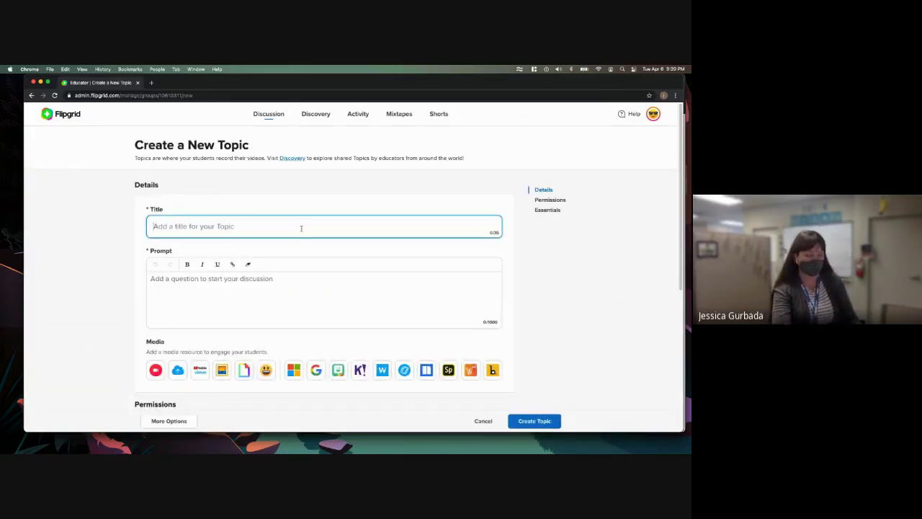
# - Enter the title 'sldf sdoif sdfsd' and the prompt 'asdh fsidf dfbh dsfbh ad hfsd'
pyautogui.write('sldf sdoif sdfsd')
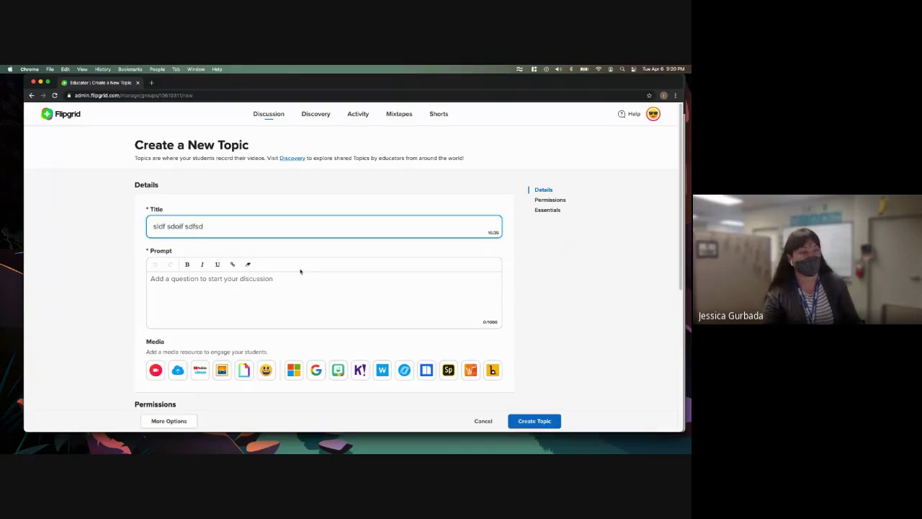
pyautogui.click(257, 277)
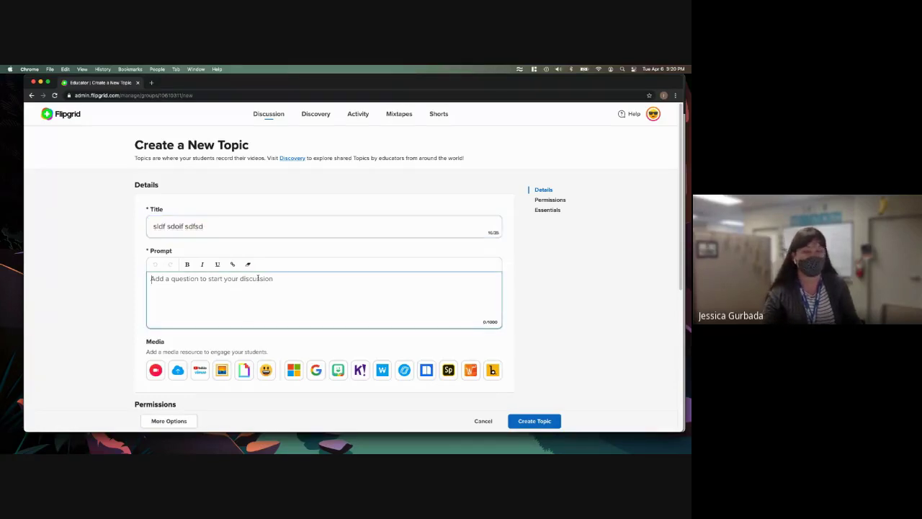
pyautogui.write('asdh fsidf dfbh dsfbh ad hfsdf')
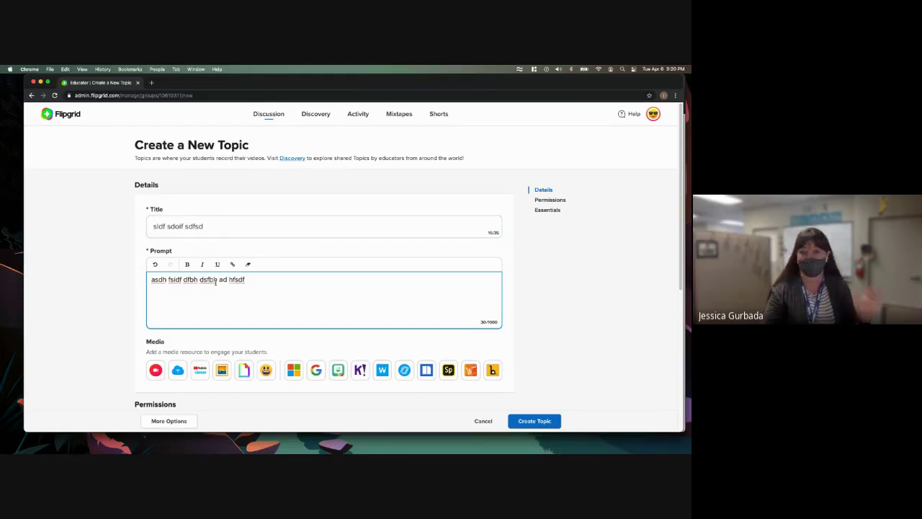
pyautogui.scroll(-1, 234, 281)
pyautogui.scroll(-1, 235, 281)
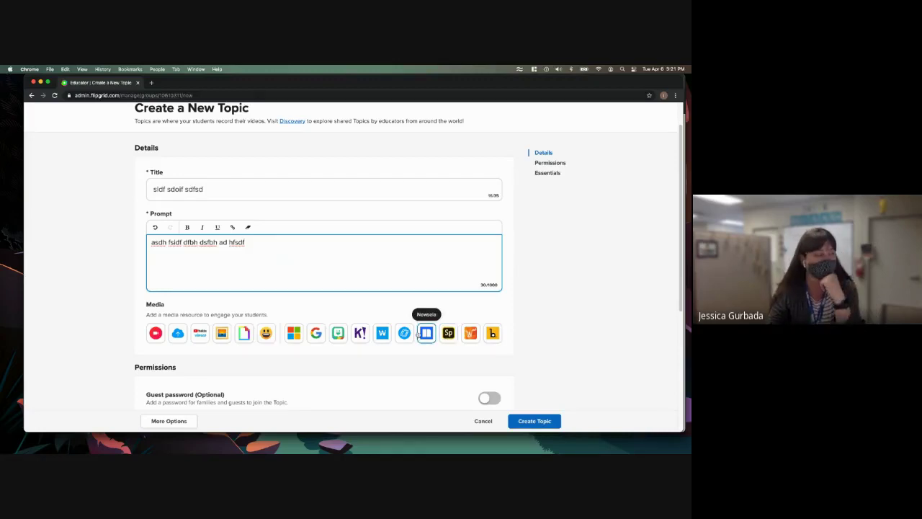
pyautogui.scroll(-5, 415, 334)
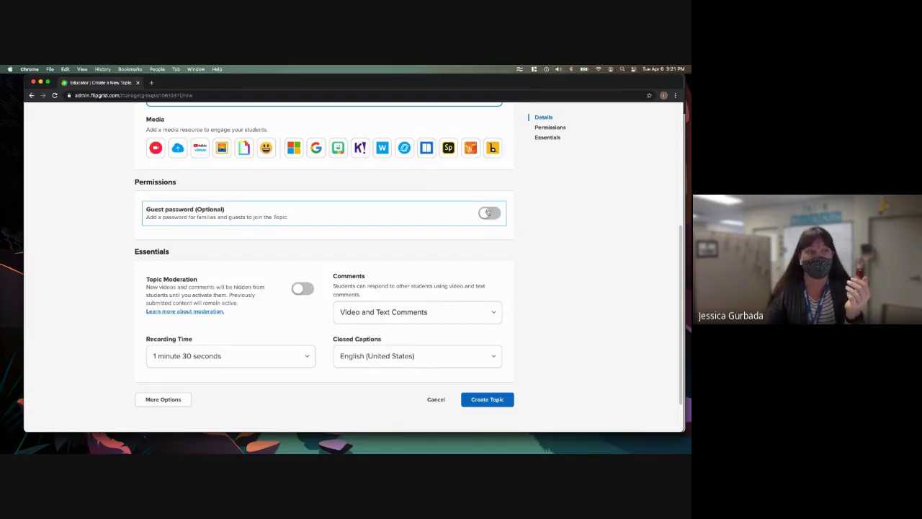
pyautogui.click(265, 225)
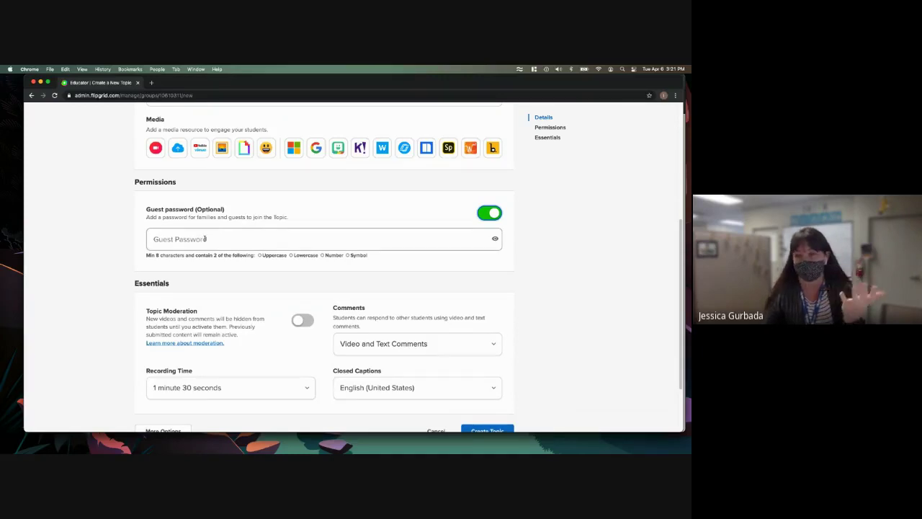
pyautogui.click(490, 214)
pyautogui.scroll(-1, 544, 247)
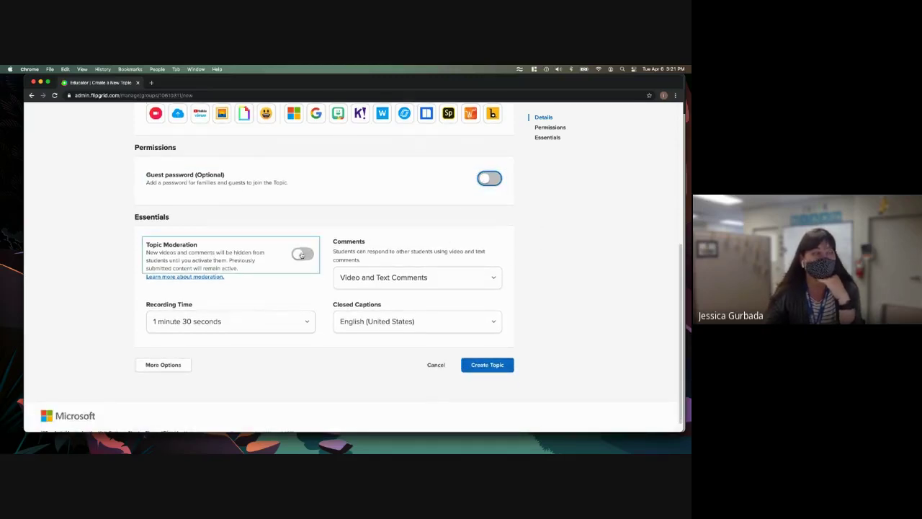
pyautogui.click(302, 255)
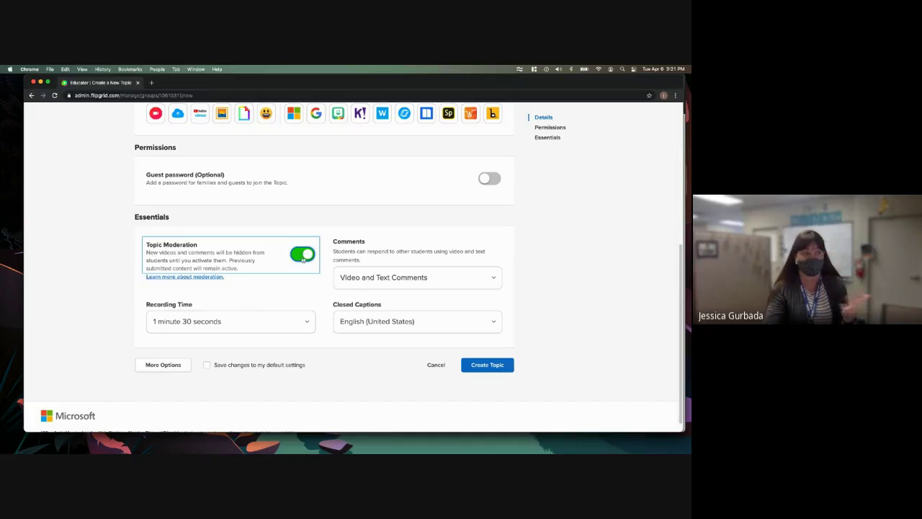
pyautogui.click(307, 259)
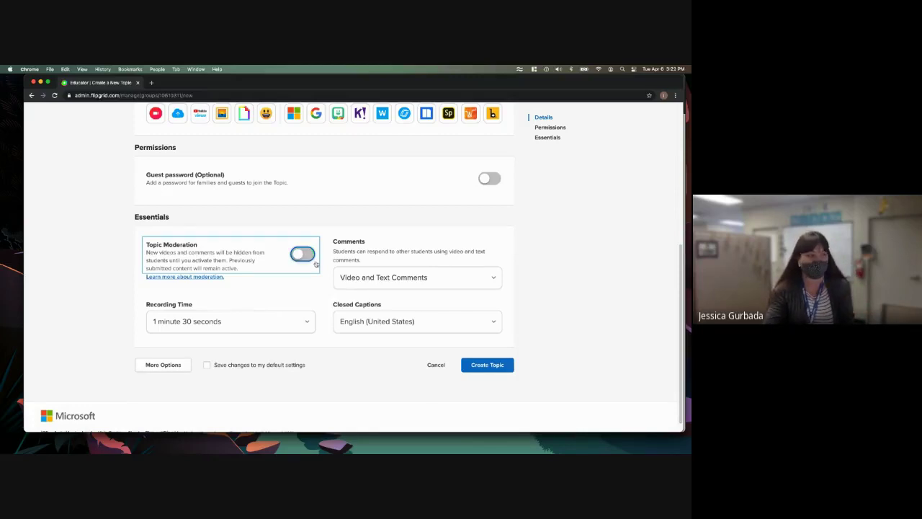
pyautogui.click(270, 329)
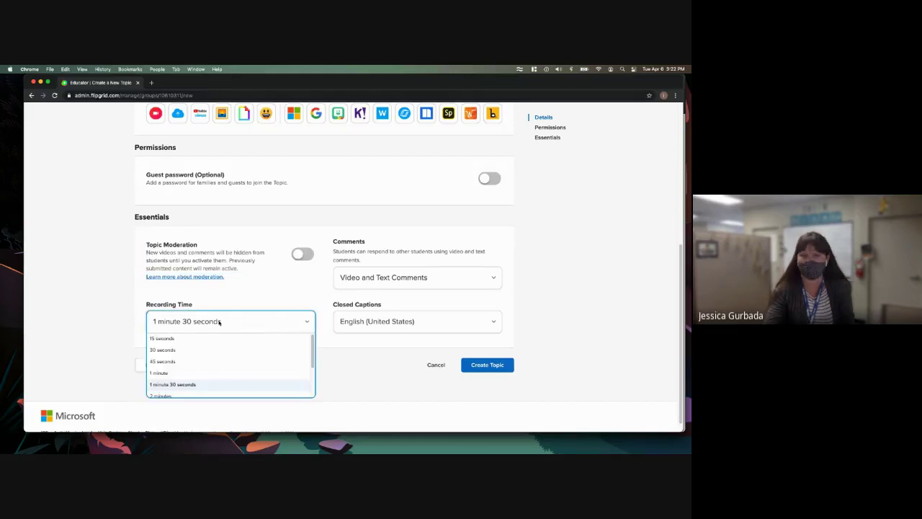
pyautogui.scroll(1, 211, 377)
pyautogui.scroll(5, 211, 378)
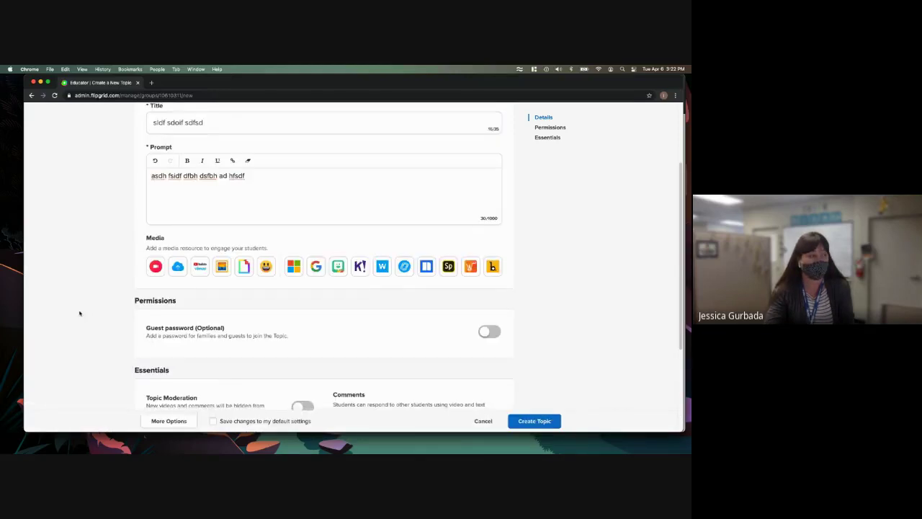
pyautogui.scroll(-5, 79, 312)
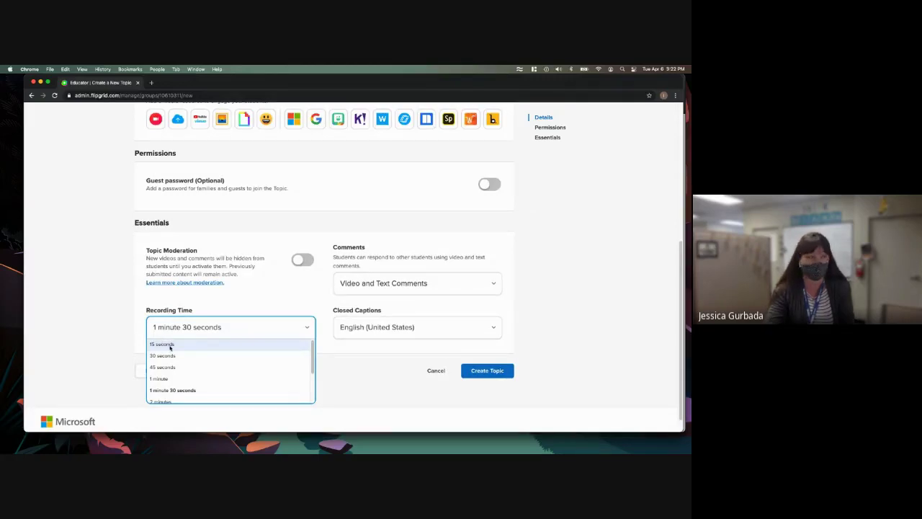
pyautogui.scroll(-3, 173, 364)
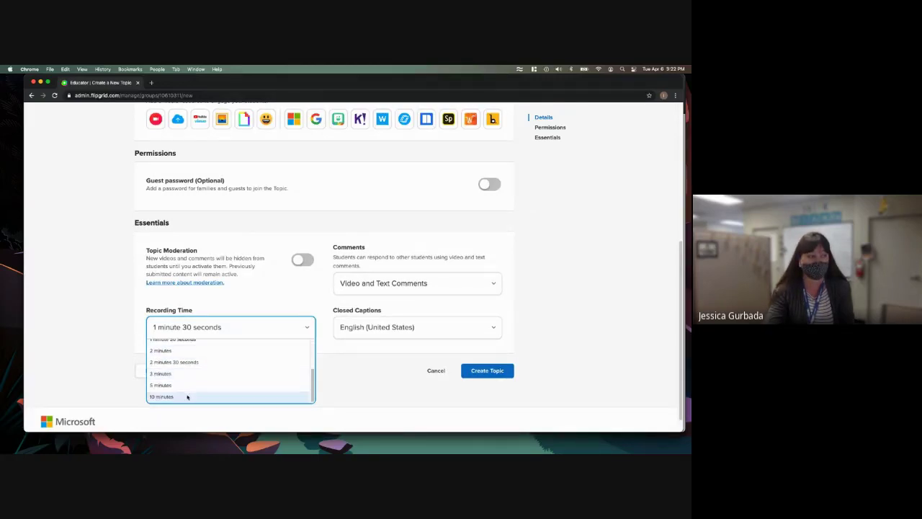
pyautogui.scroll(-1, 194, 393)
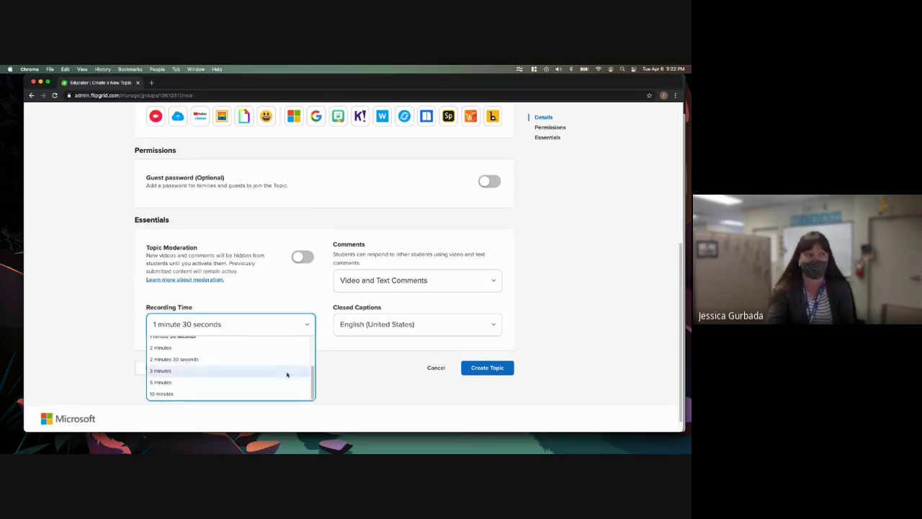
pyautogui.click(389, 280)
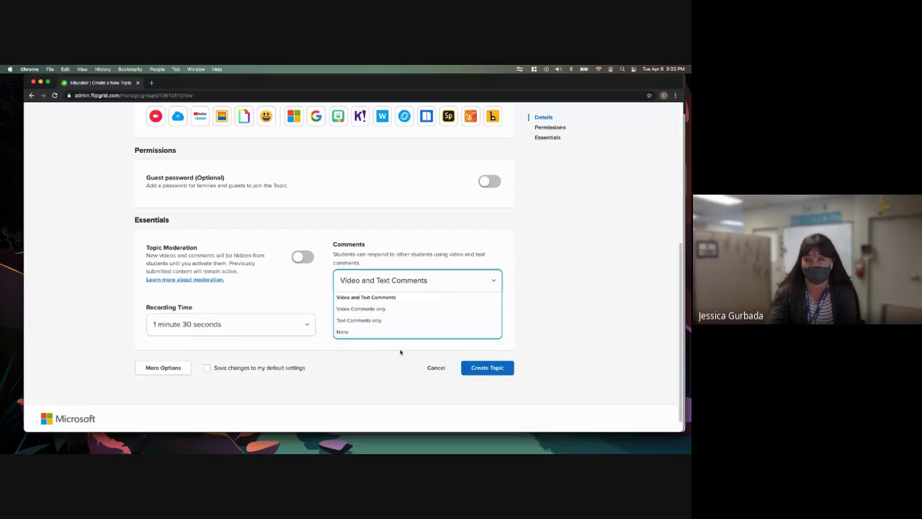
pyautogui.click(399, 352)
pyautogui.click(417, 324)
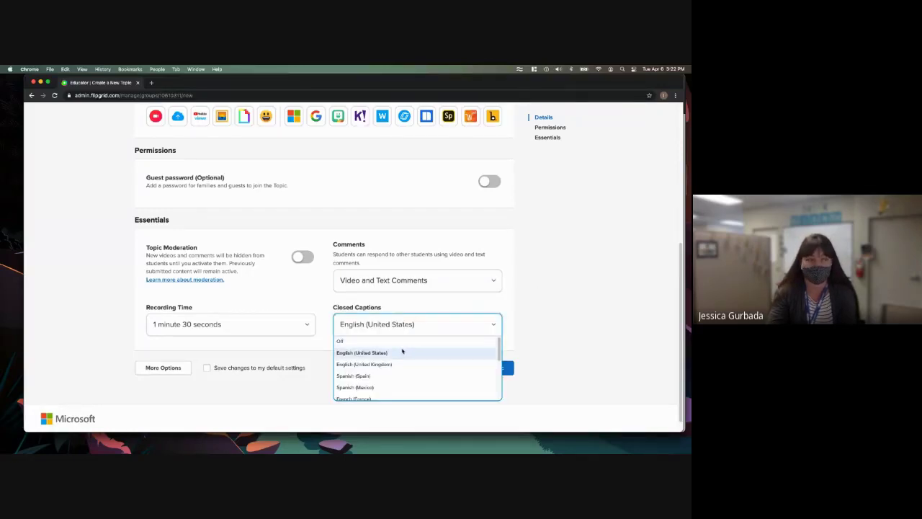
pyautogui.click(526, 315)
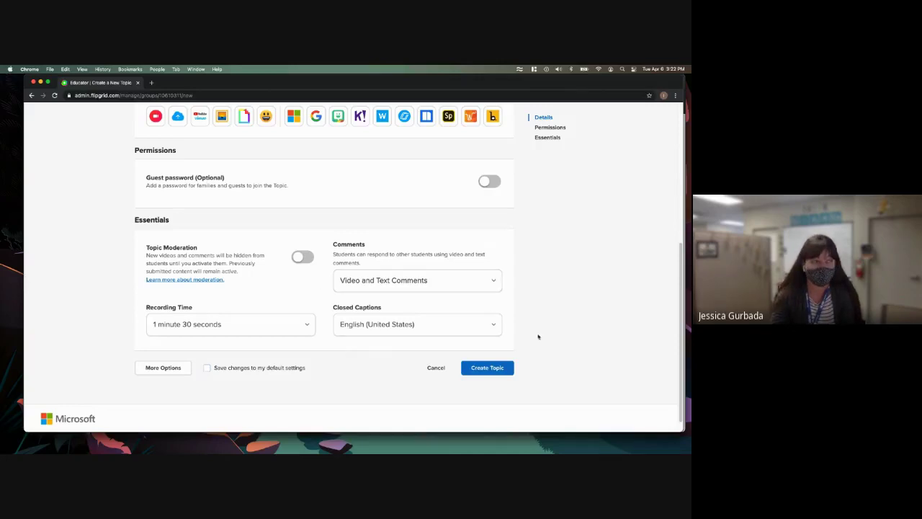
# - Create the topic, then share it to Google Classroom from the topic-ready dialog
pyautogui.click(480, 368)
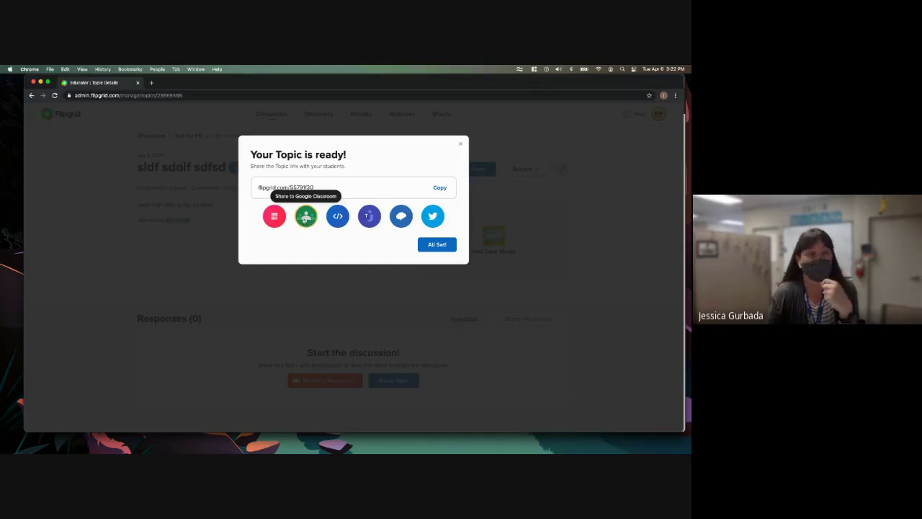
pyautogui.click(304, 217)
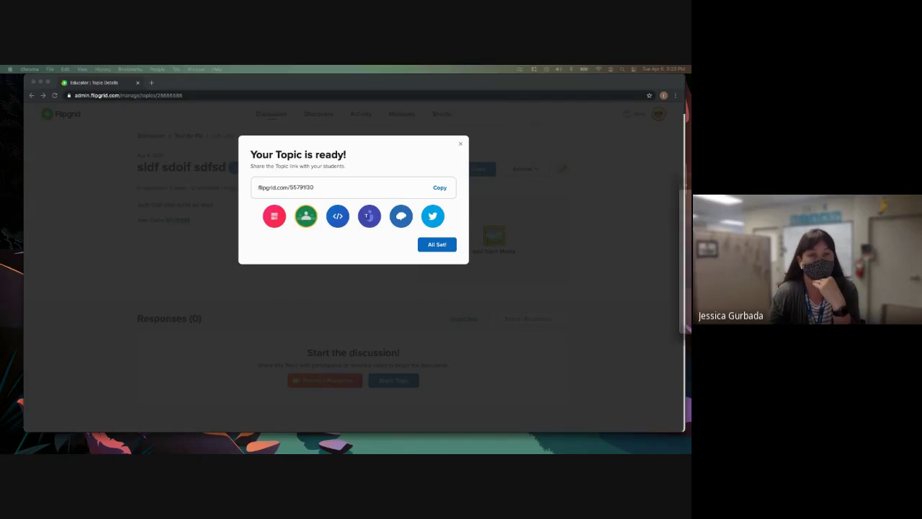
pyautogui.moveTo(555, 187); pyautogui.dragTo(448, 161)
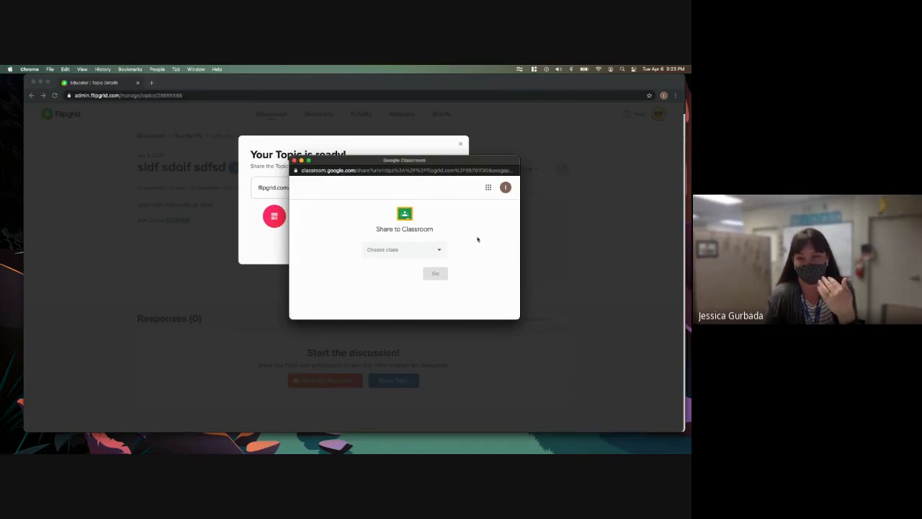
# - Share the topic to the Sample class using the Create material action
pyautogui.click(437, 250)
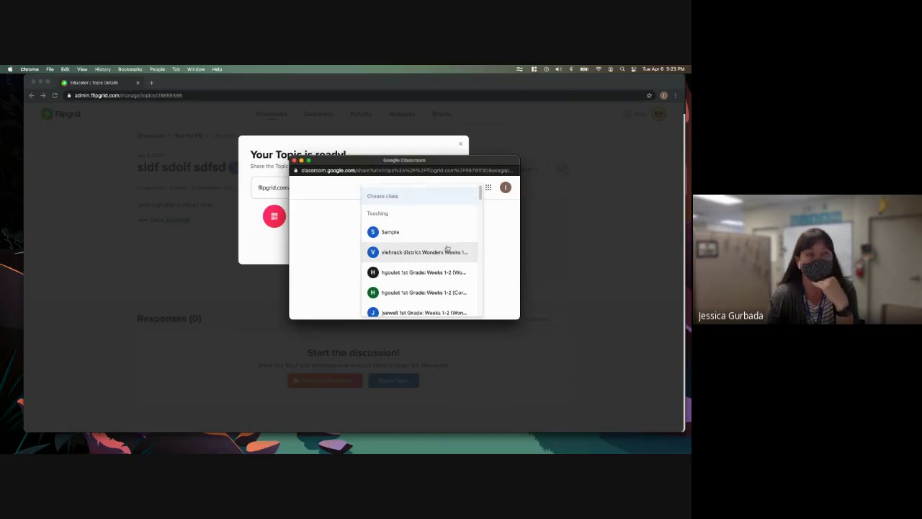
pyautogui.scroll(-6, 447, 248)
pyautogui.scroll(6, 446, 247)
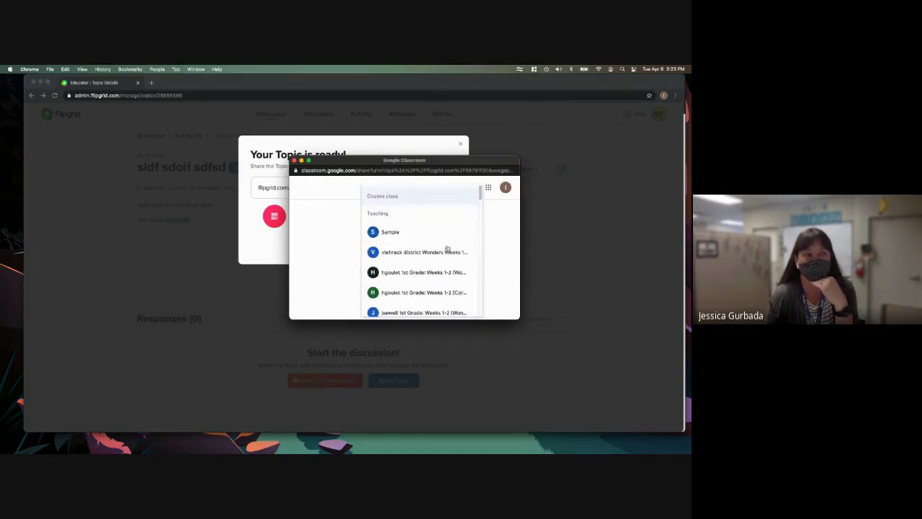
pyautogui.click(471, 240)
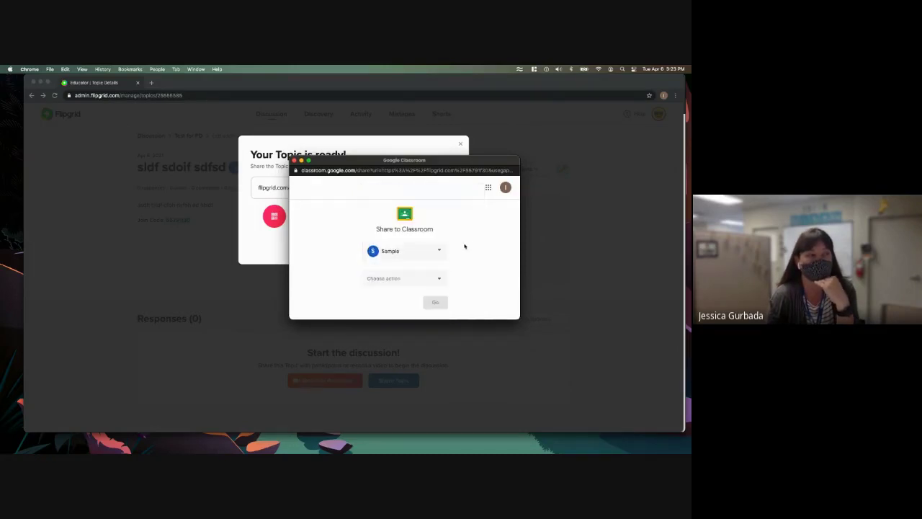
pyautogui.click(438, 279)
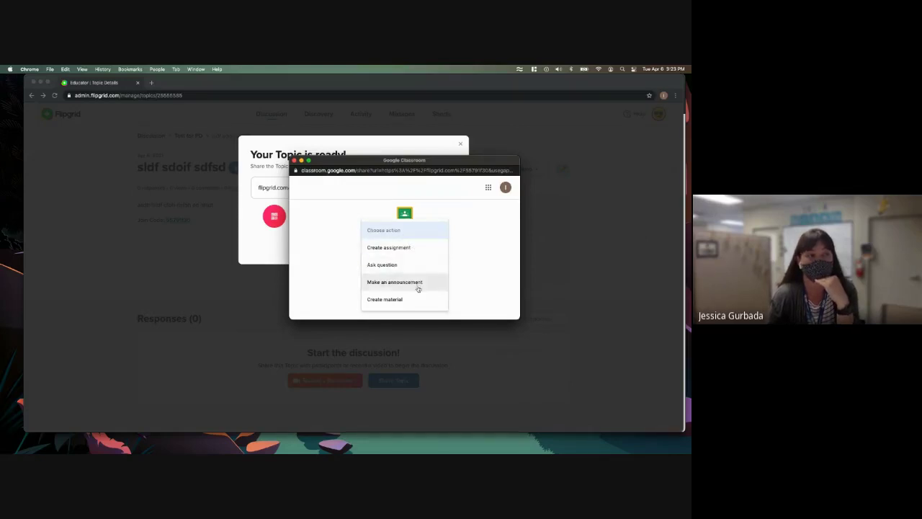
pyautogui.click(408, 300)
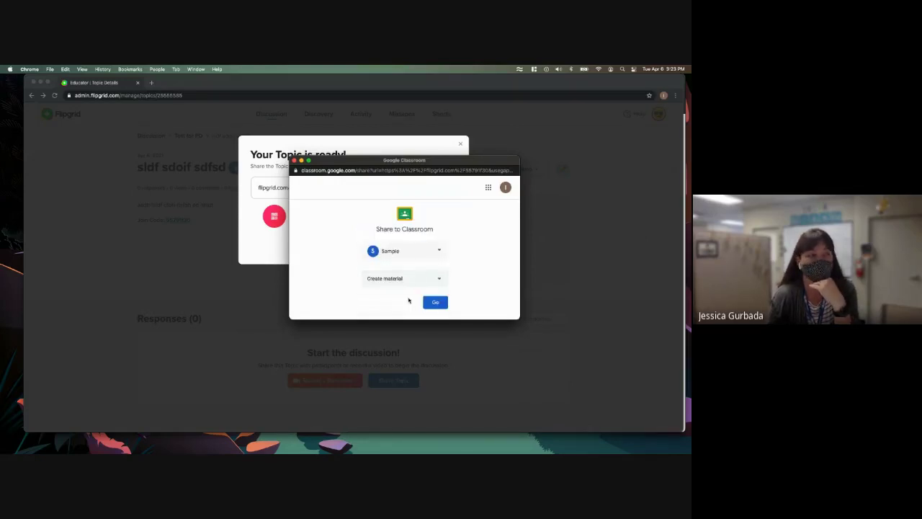
pyautogui.click(437, 303)
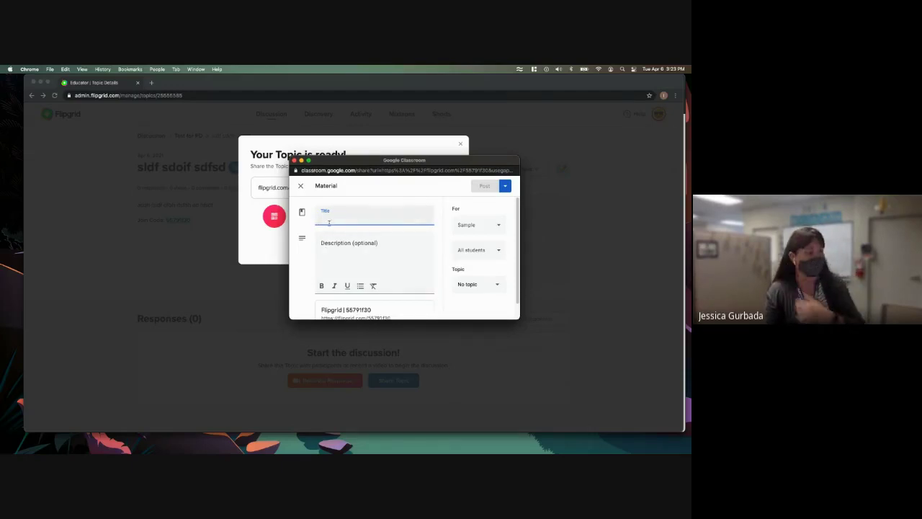
# - Title the material 'fsdfsdfsdf' with description 'sdfsdfsdf sdf', for Sample and all students
pyautogui.write('fsdfsdfsdf')
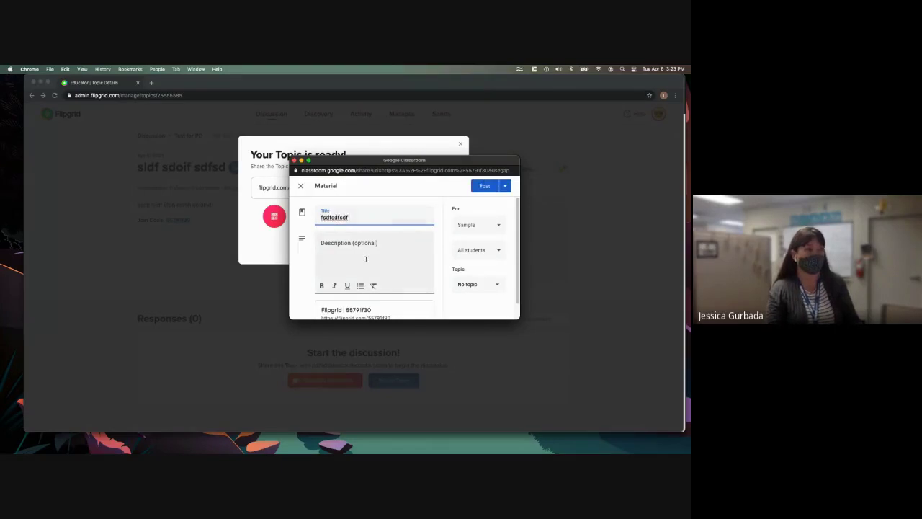
pyautogui.click(366, 257)
pyautogui.write('sdfsdfsdf sdf')
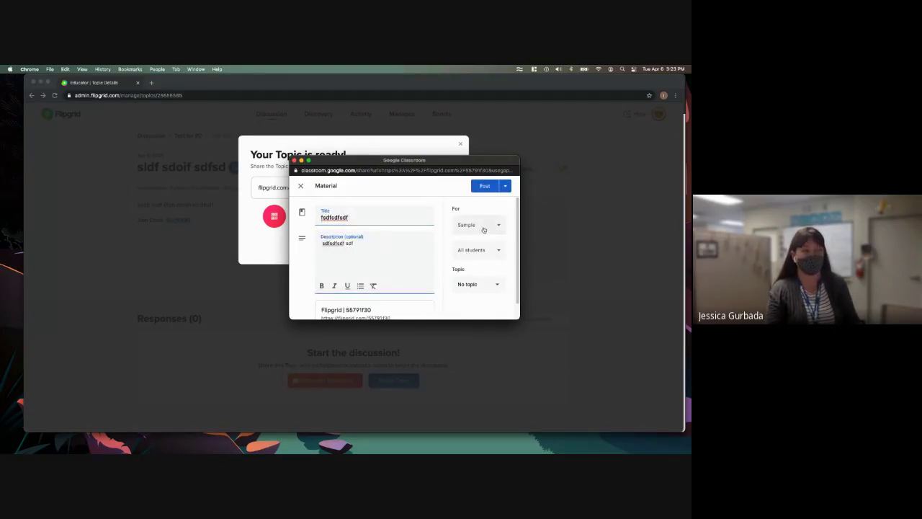
pyautogui.click(483, 227)
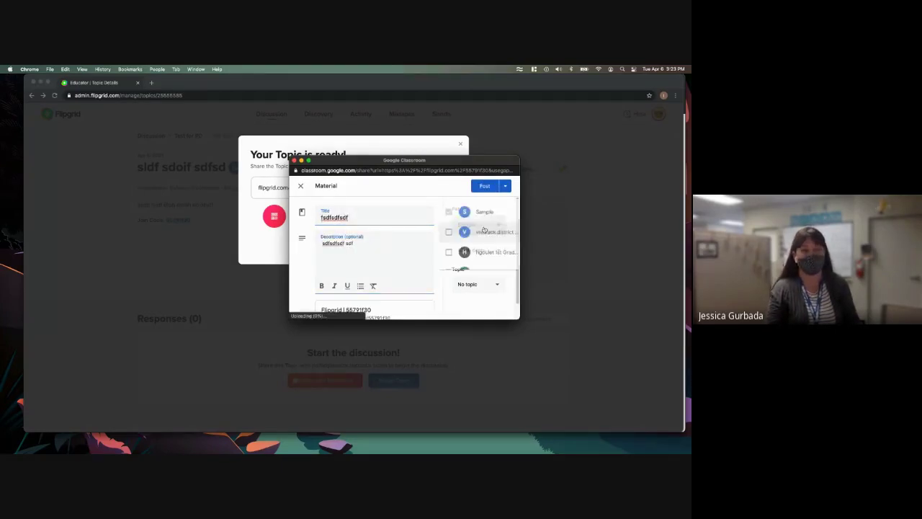
pyautogui.click(408, 191)
pyautogui.click(486, 256)
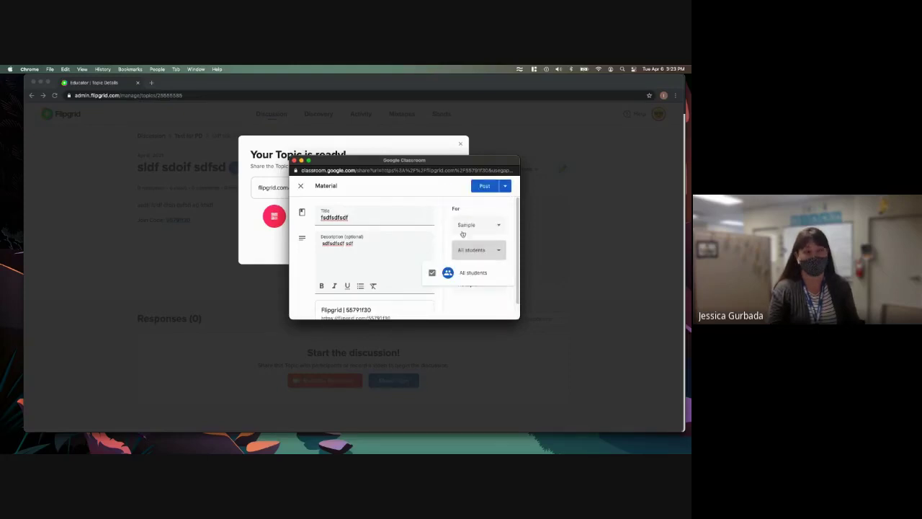
pyautogui.click(440, 216)
# - Close the Google Classroom share window and dismiss the topic-ready notice
pyautogui.scroll(-1, 401, 241)
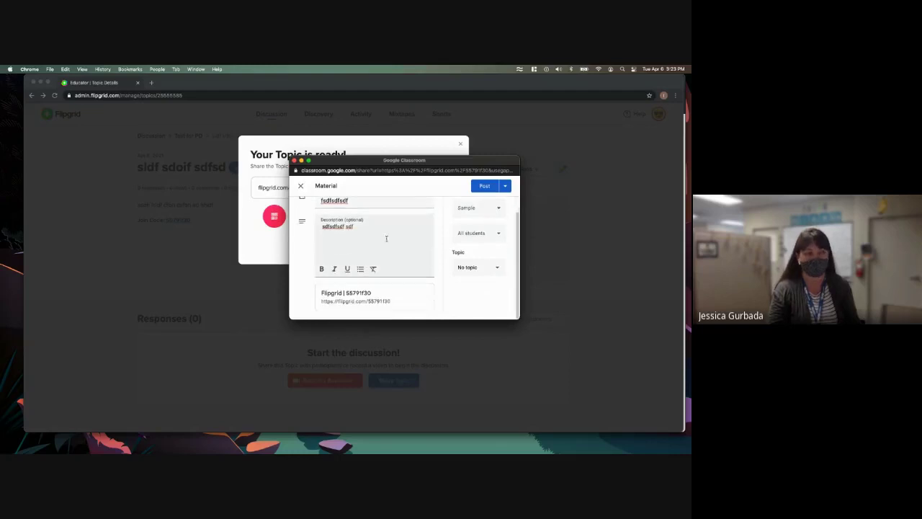
pyautogui.scroll(1, 418, 263)
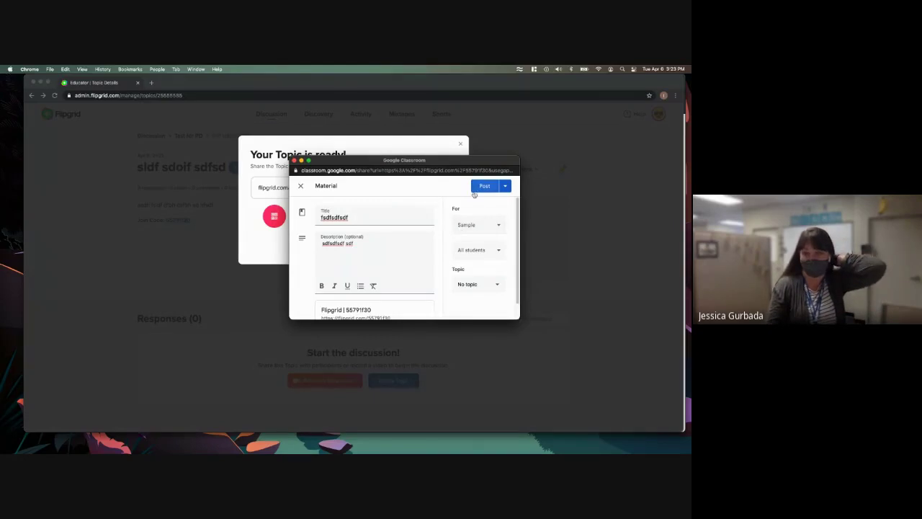
pyautogui.click(294, 161)
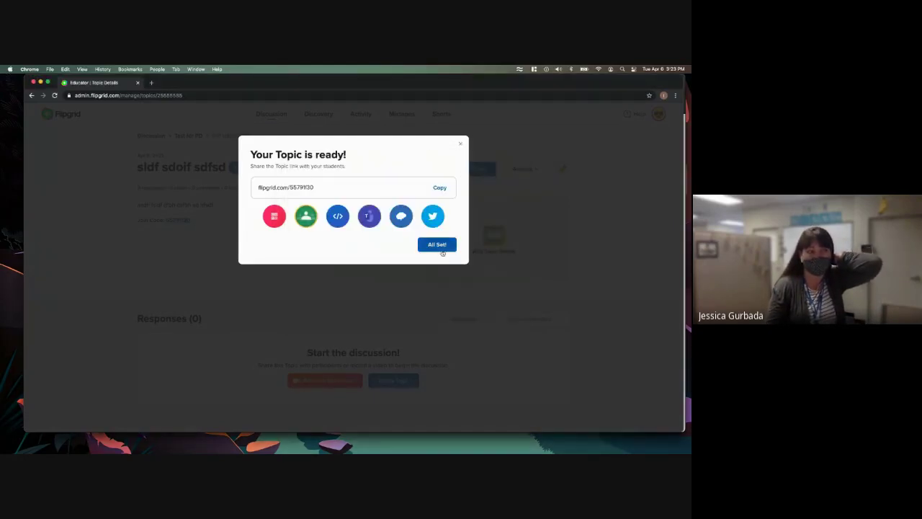
pyautogui.click(441, 248)
# - Review the 'sldf sdoif sdfsd' topic page, opening and closing its sharing options
pyautogui.scroll(-1, 343, 278)
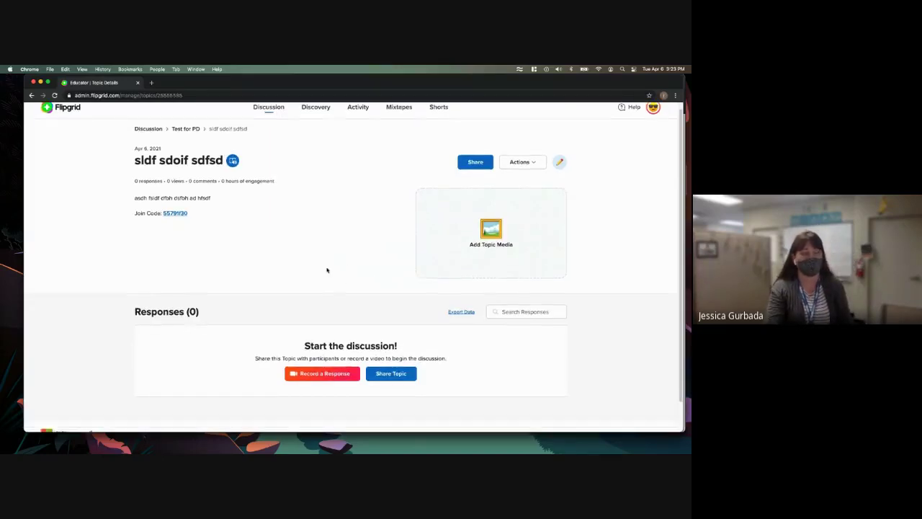
pyautogui.scroll(1, 336, 269)
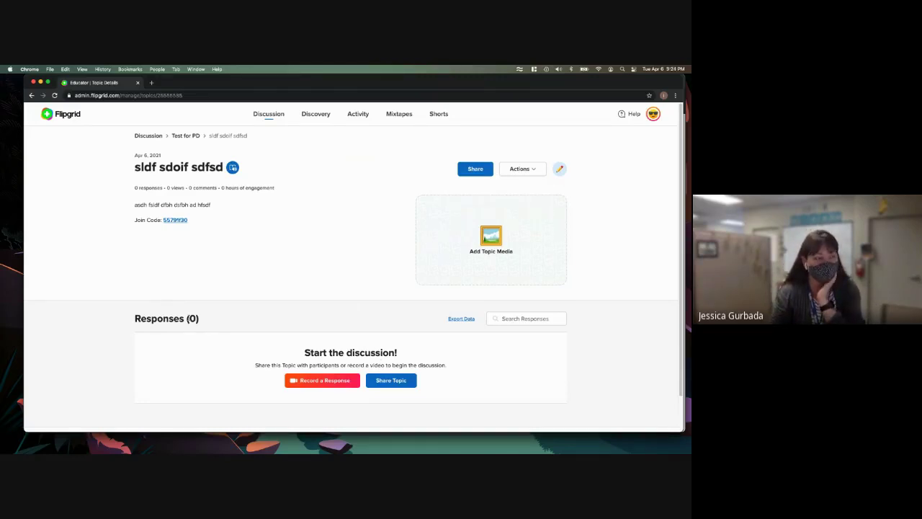
pyautogui.scroll(-2, 302, 303)
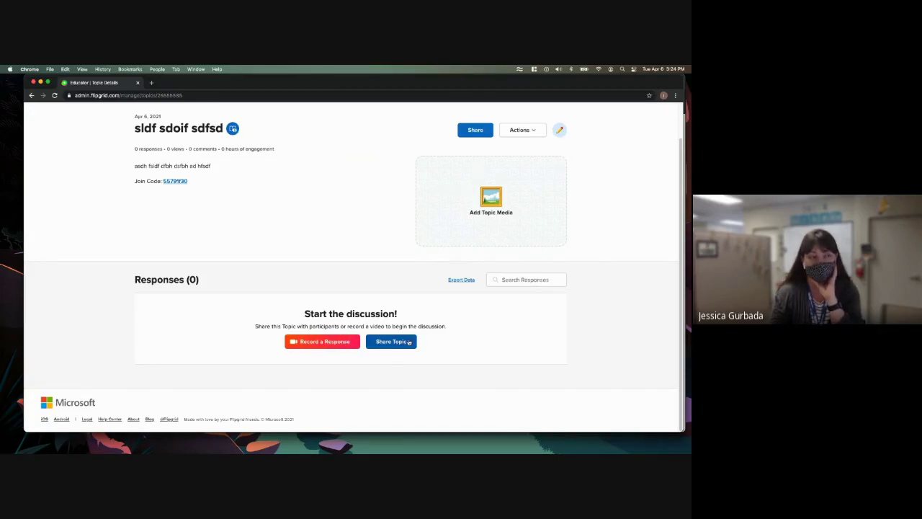
pyautogui.click(408, 343)
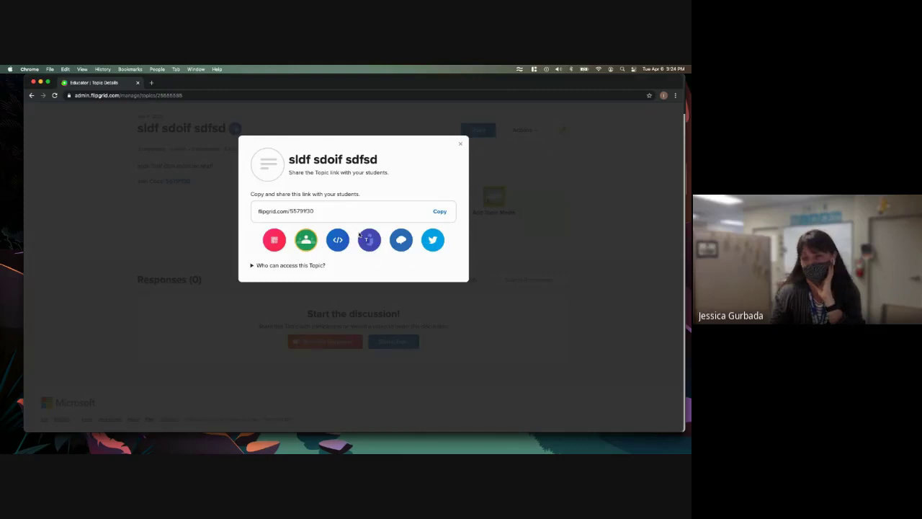
pyautogui.click(463, 144)
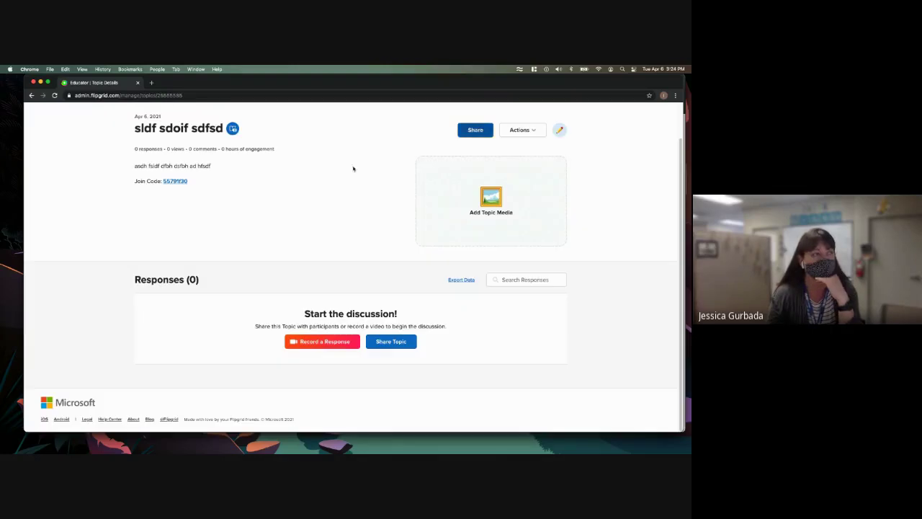
# - Bring the Google Slides deck forward and go to the Viewing your Topic and Responses slide
pyautogui.moveTo(195, 85); pyautogui.dragTo(193, 173)
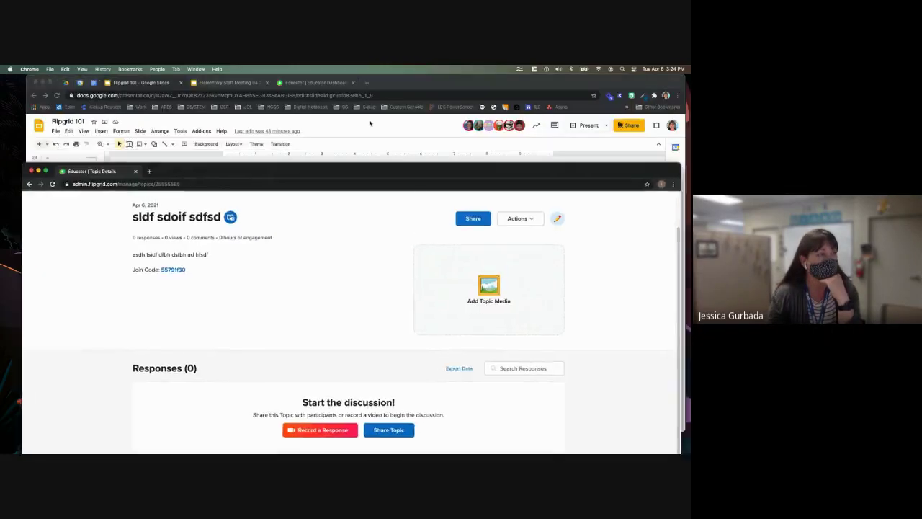
pyautogui.click(371, 123)
pyautogui.scroll(-1, 79, 284)
pyautogui.scroll(-5, 79, 285)
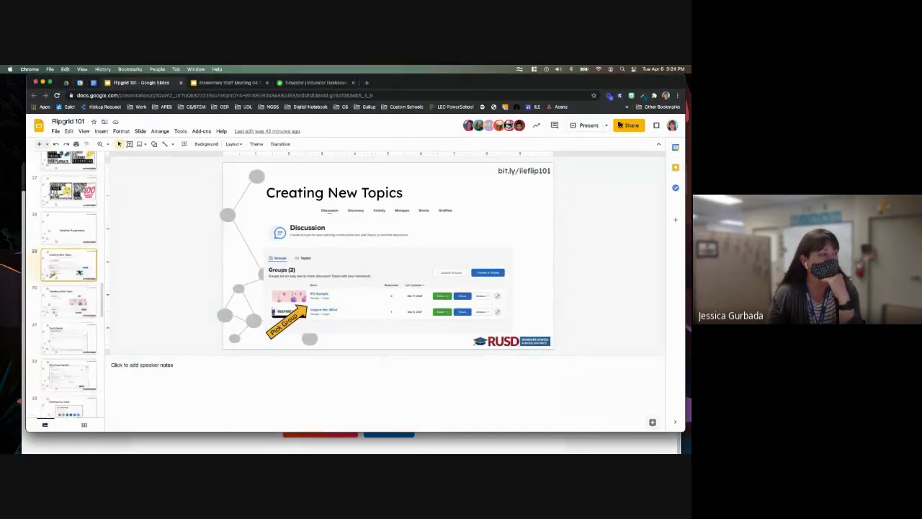
pyautogui.press('Down')
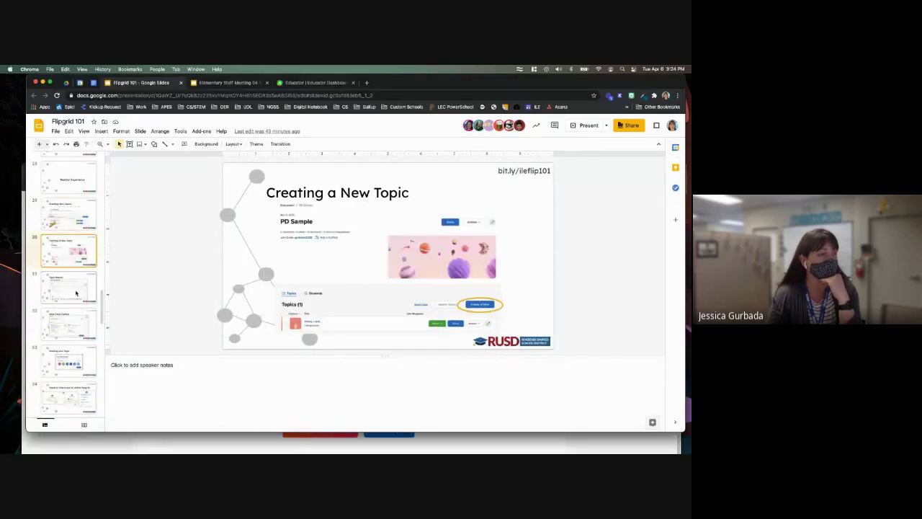
pyautogui.press('Down')
pyautogui.scroll(-2, 76, 329)
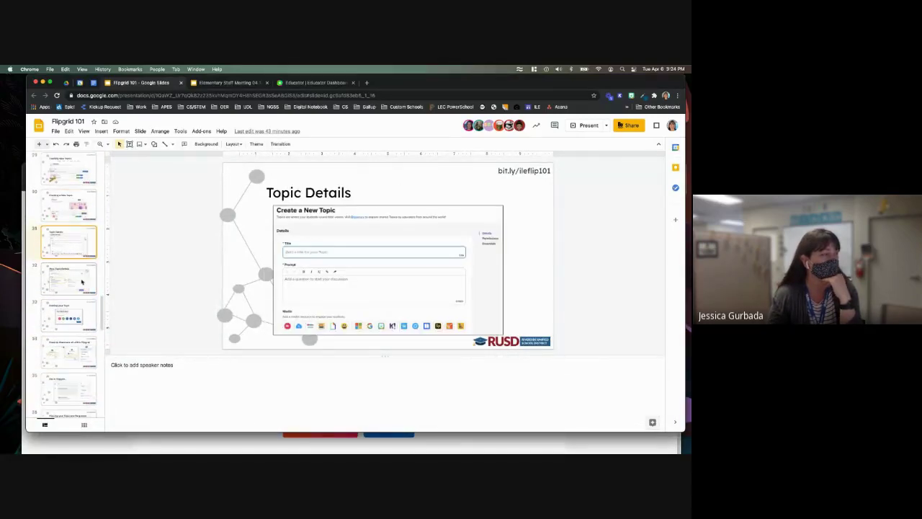
pyautogui.scroll(-2, 80, 350)
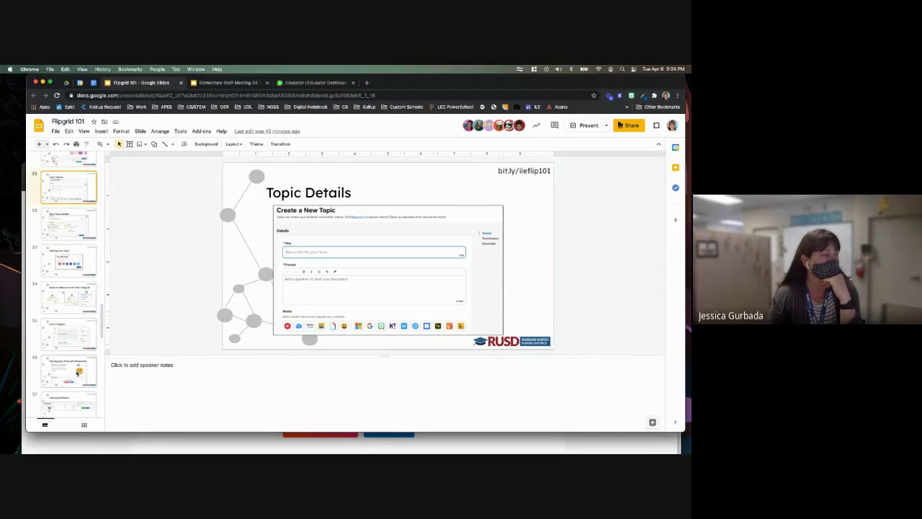
pyautogui.scroll(-2, 78, 371)
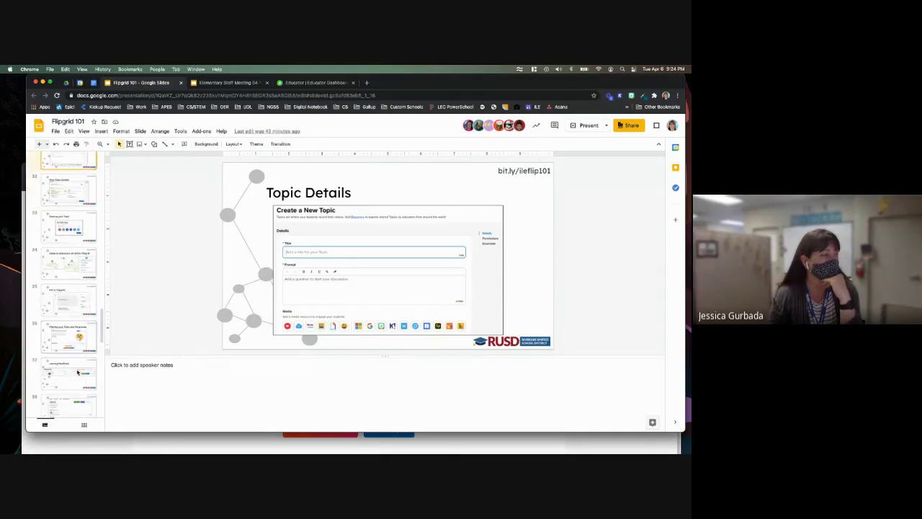
pyautogui.click(70, 326)
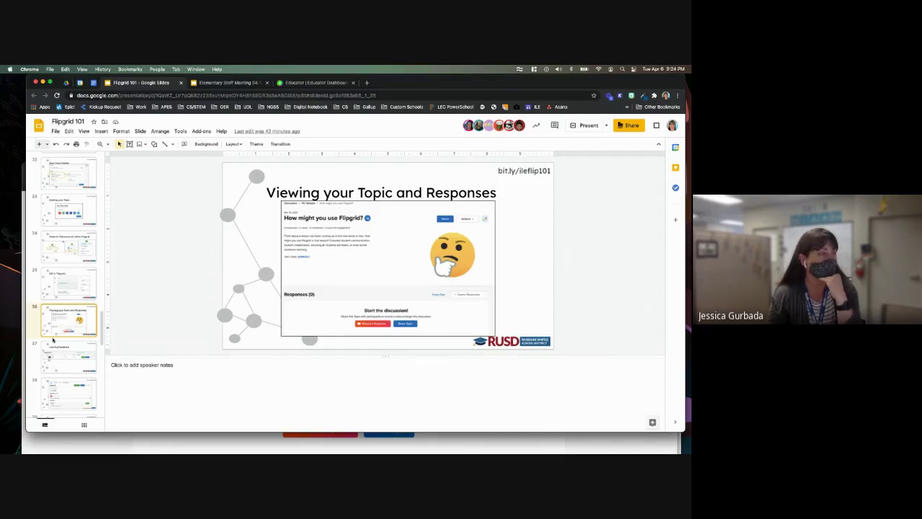
# - Switch to Flipgrid's Discussion page listing the three groups
pyautogui.scroll(-2, 57, 348)
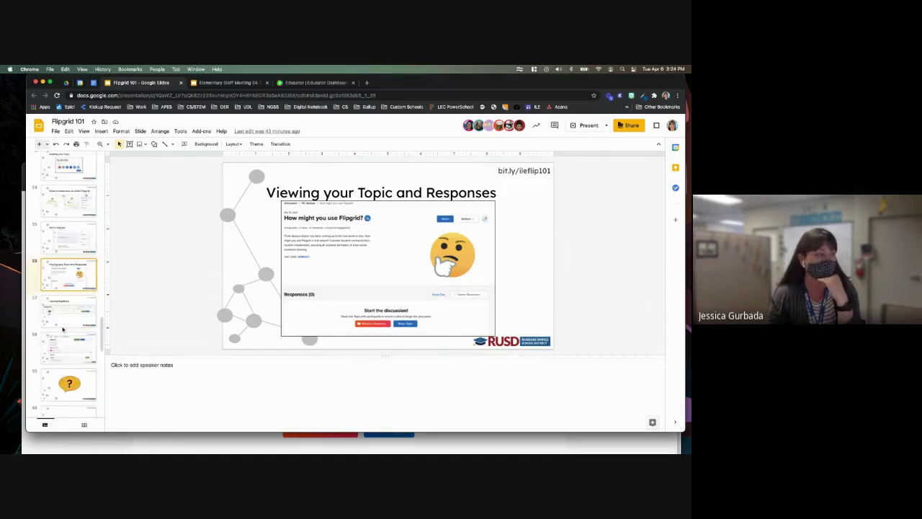
pyautogui.scroll(1, 56, 348)
pyautogui.click(310, 82)
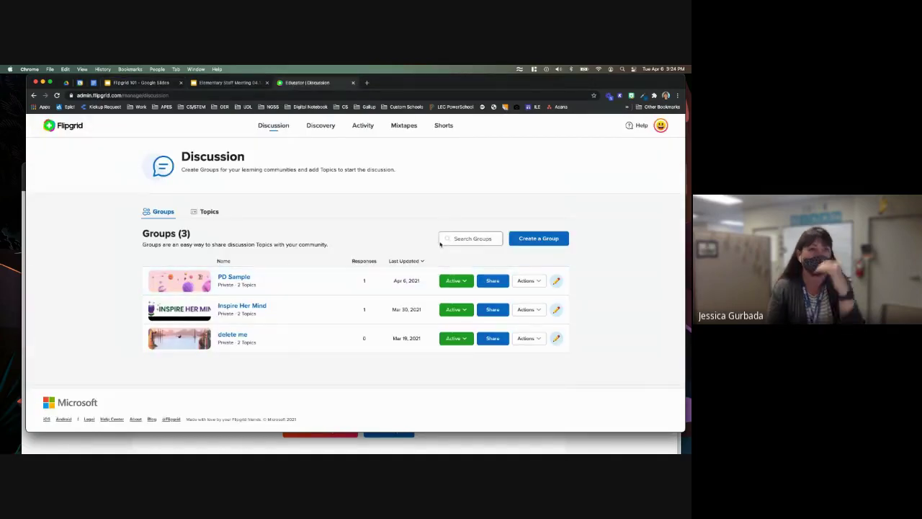
# - Open the PD Sample group's 'Hello, I am...' topic and view its one response
pyautogui.click(235, 279)
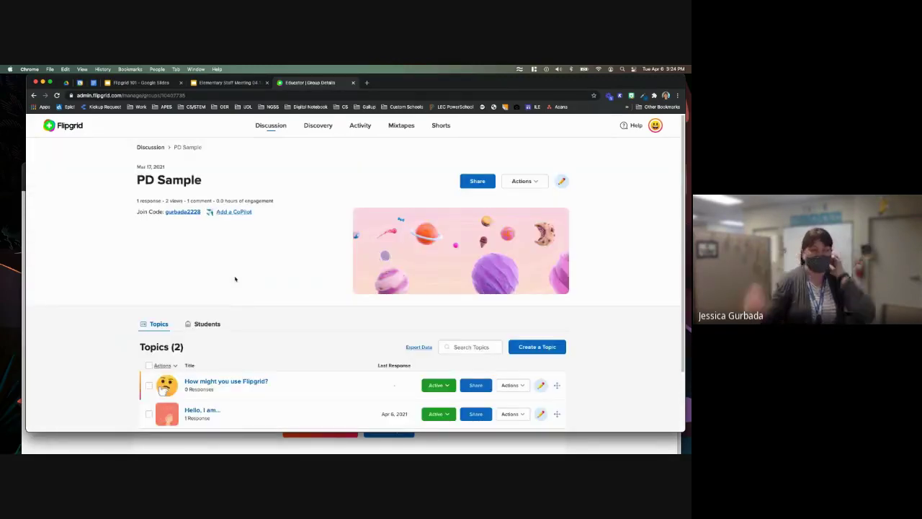
pyautogui.scroll(-2, 245, 286)
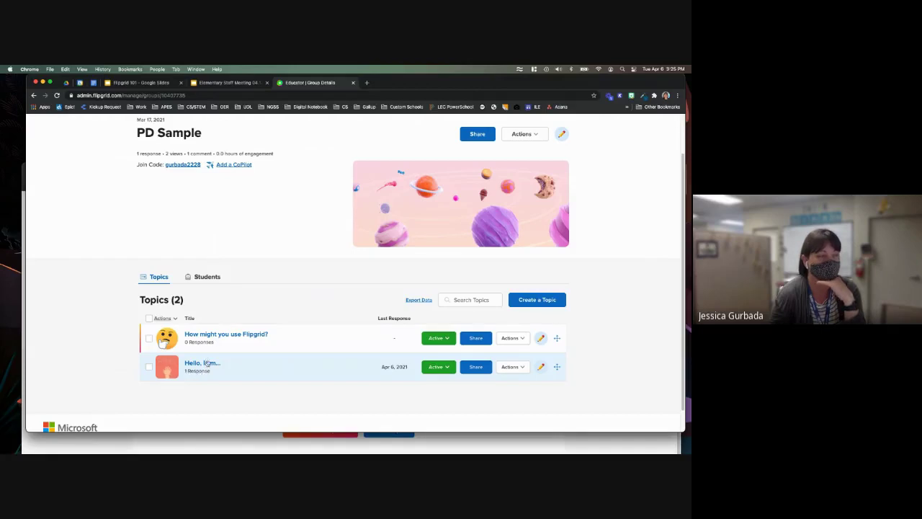
pyautogui.click(206, 363)
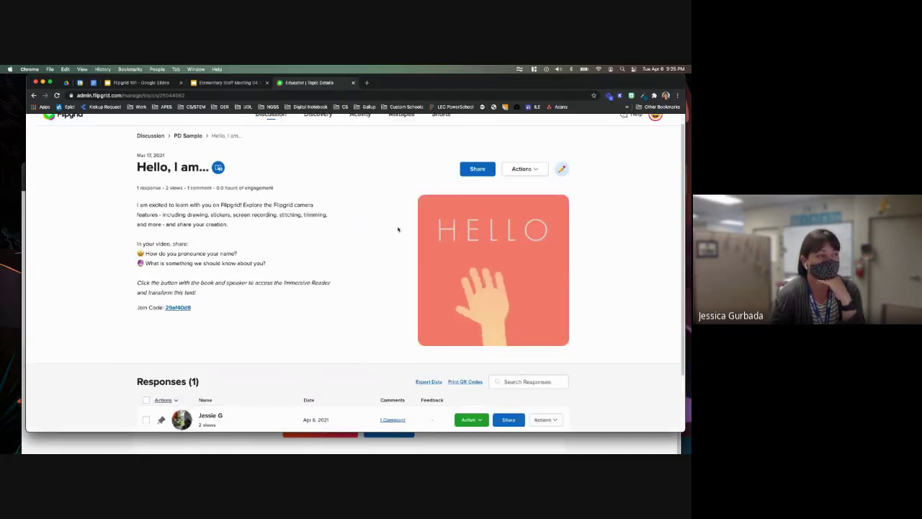
pyautogui.scroll(-2, 288, 313)
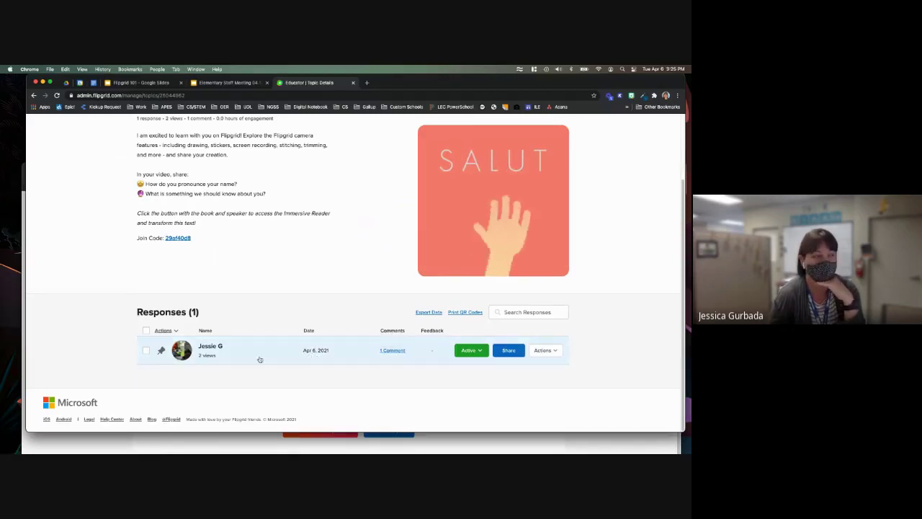
# - Open the topic's response and show its Feedback options, including the Ideas/Performance rubric
pyautogui.click(220, 347)
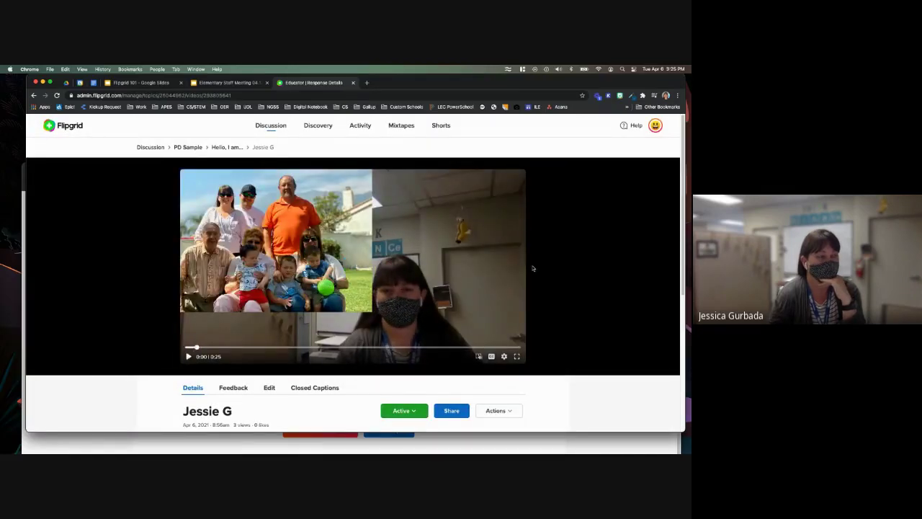
pyautogui.scroll(-2, 533, 269)
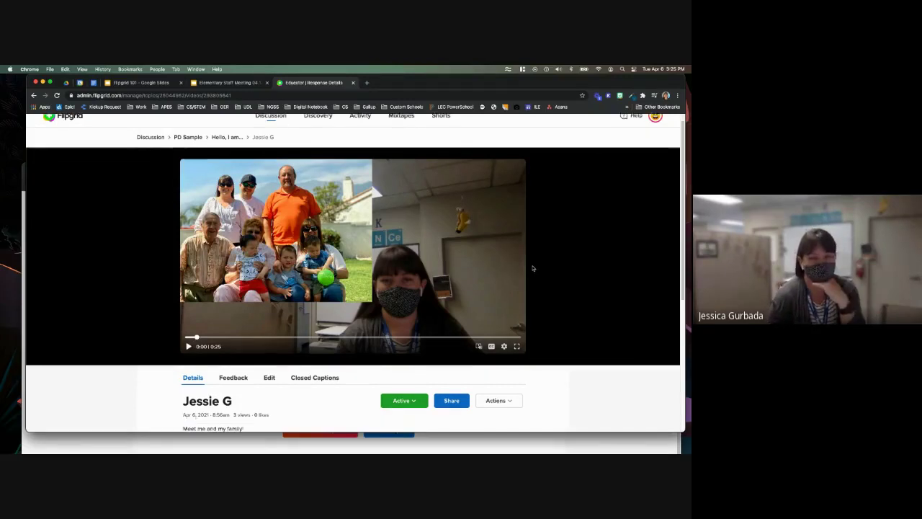
pyautogui.scroll(-3, 534, 269)
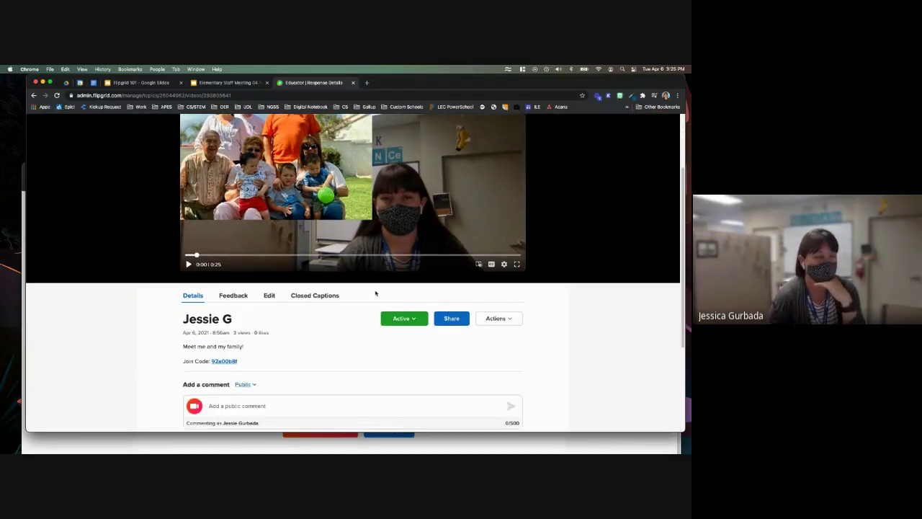
pyautogui.scroll(-2, 305, 324)
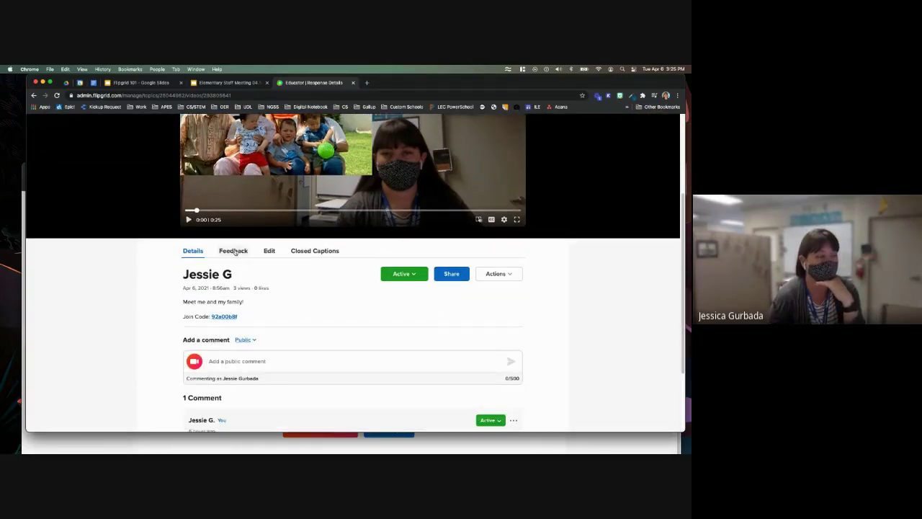
pyautogui.click(233, 251)
pyautogui.scroll(-1, 166, 281)
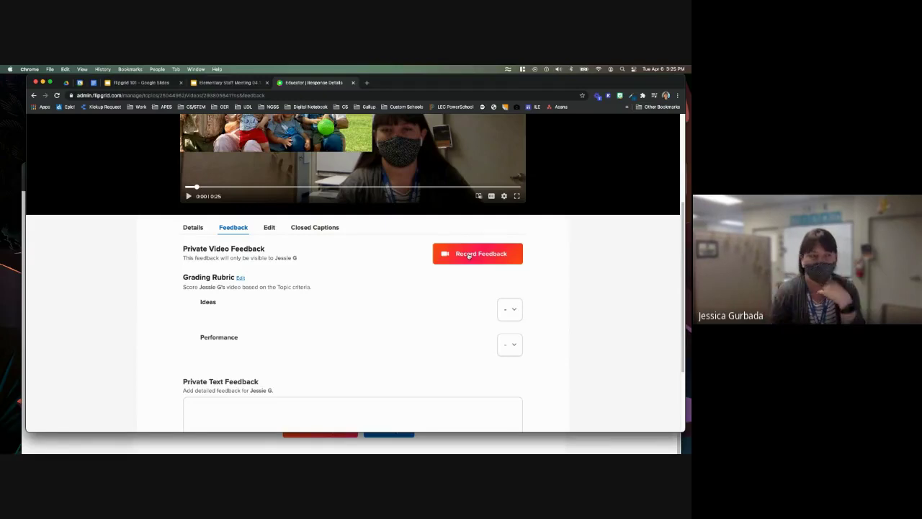
pyautogui.scroll(-1, 339, 303)
# - Focus the Private Text Feedback box, then return to the response Details and its public comment
pyautogui.click(272, 357)
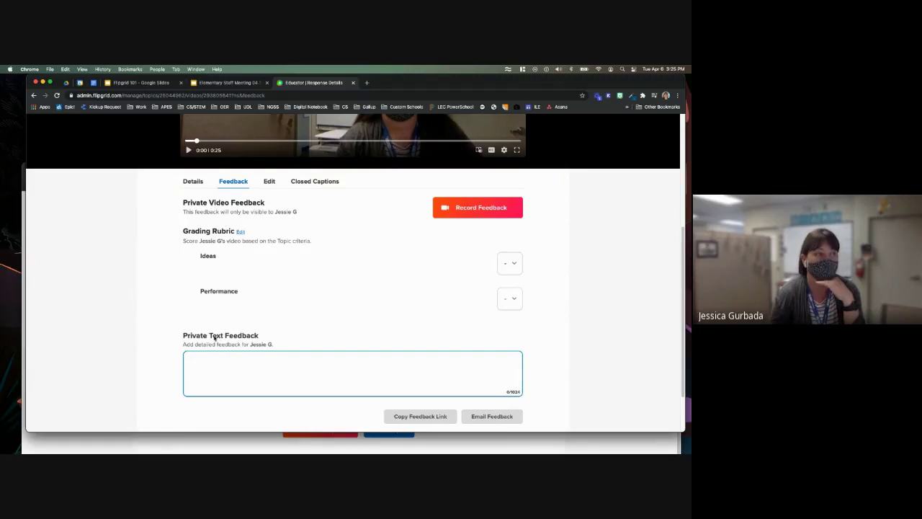
pyautogui.click(199, 183)
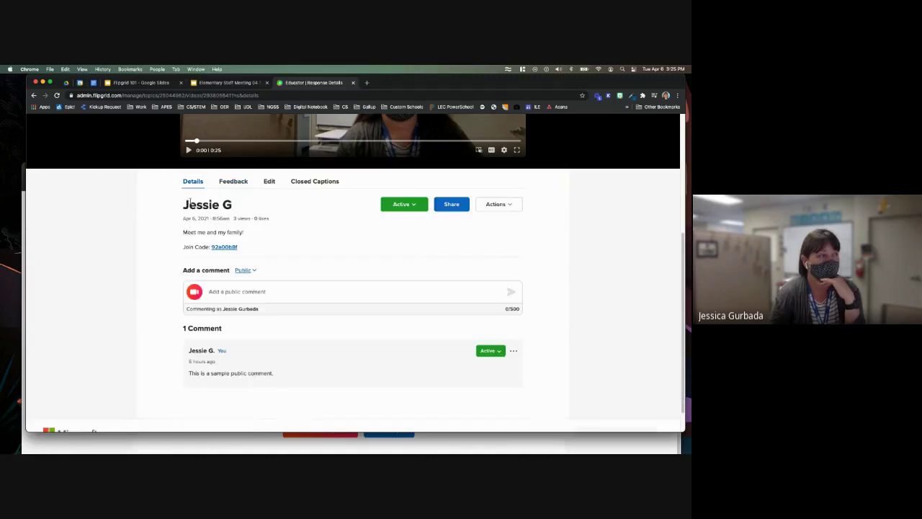
pyautogui.scroll(-1, 176, 215)
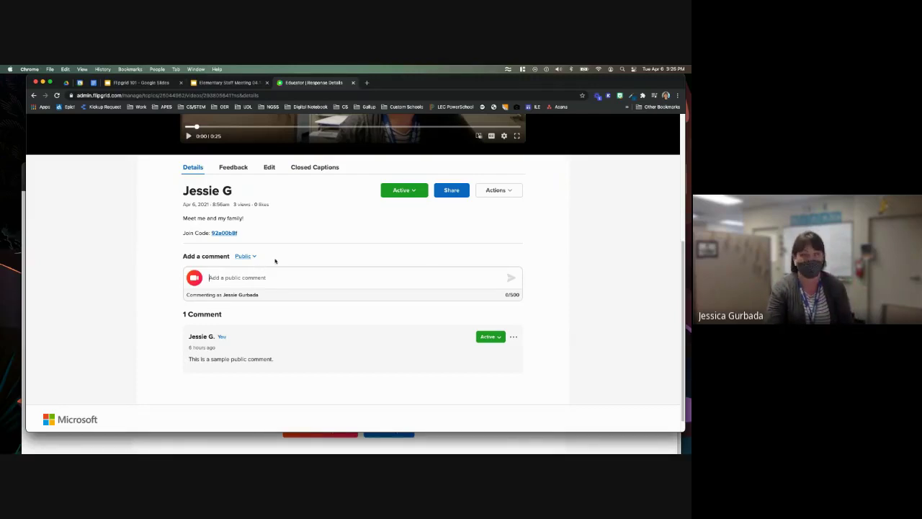
# - Switch the response's comment visibility from Public to Private Comment, then return to the Feedback rubric view
pyautogui.click(252, 258)
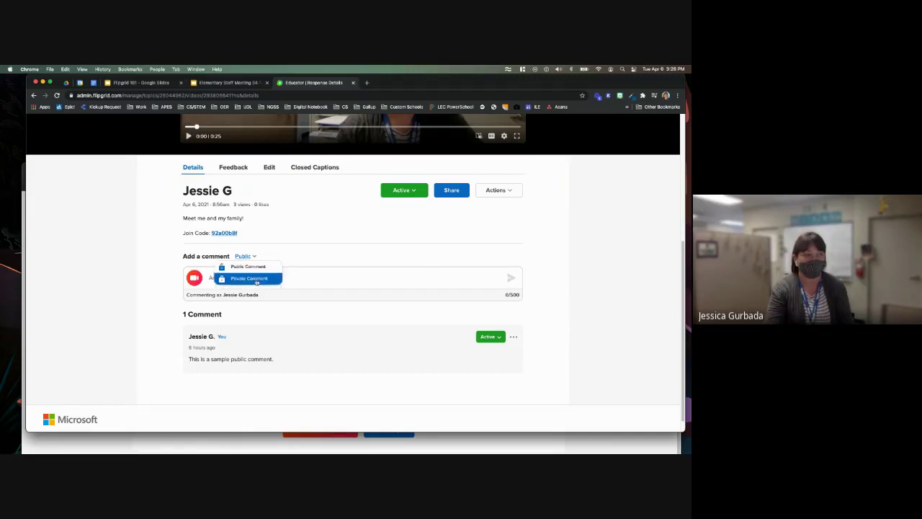
pyautogui.click(259, 277)
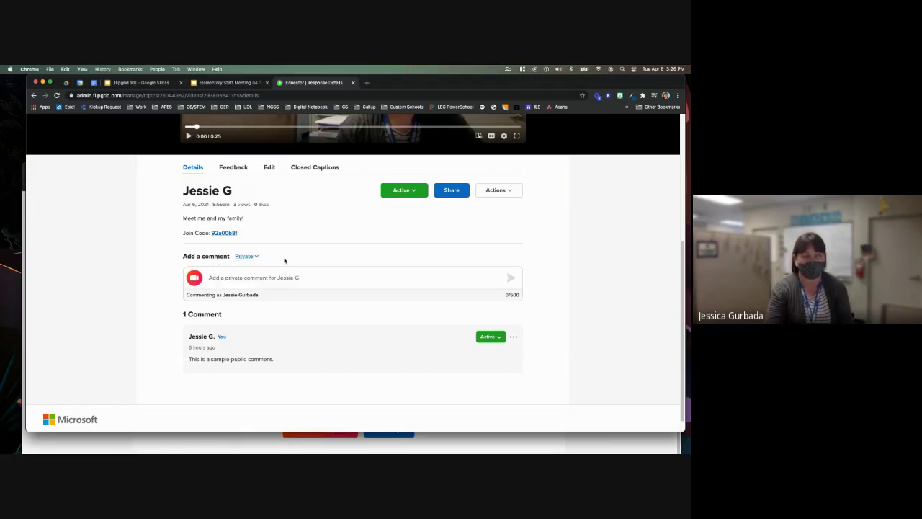
pyautogui.click(244, 257)
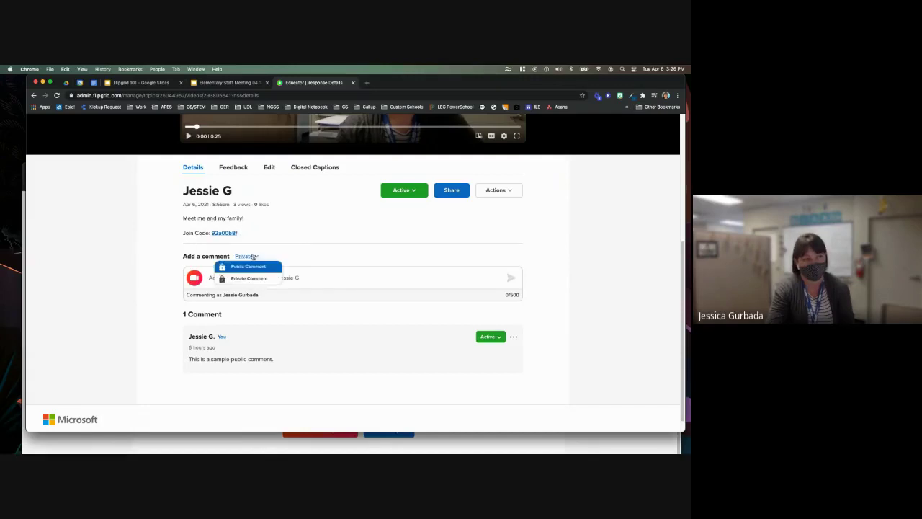
pyautogui.click(250, 278)
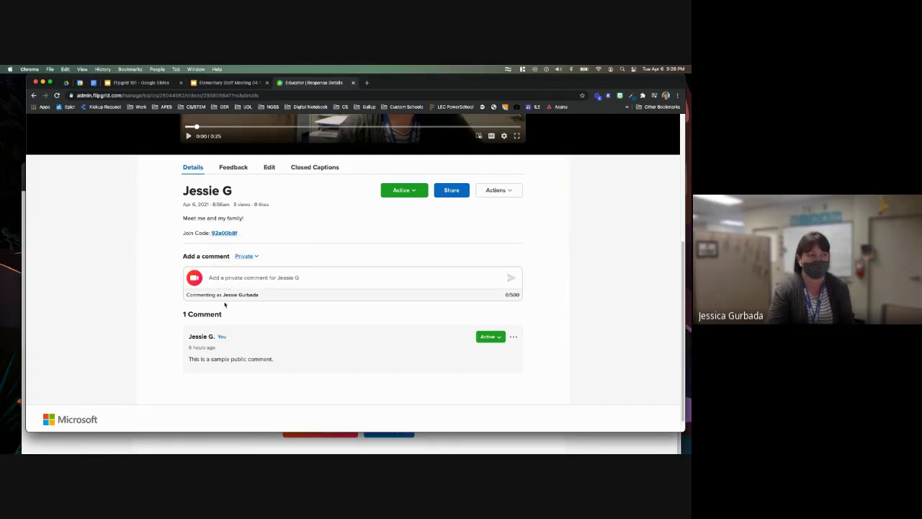
pyautogui.click(242, 169)
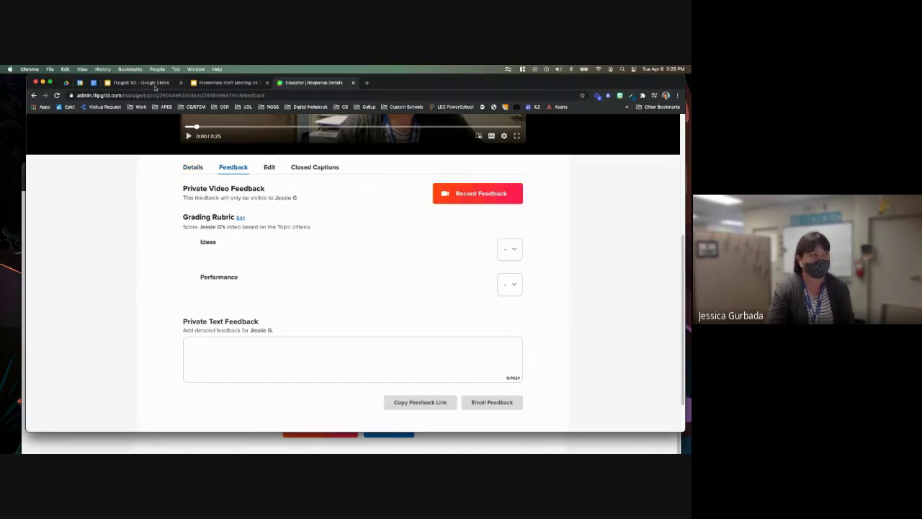
# - Return to the Flipgrid 101 deck and advance past the Leaving Feedback slides to slide 39
pyautogui.click(141, 83)
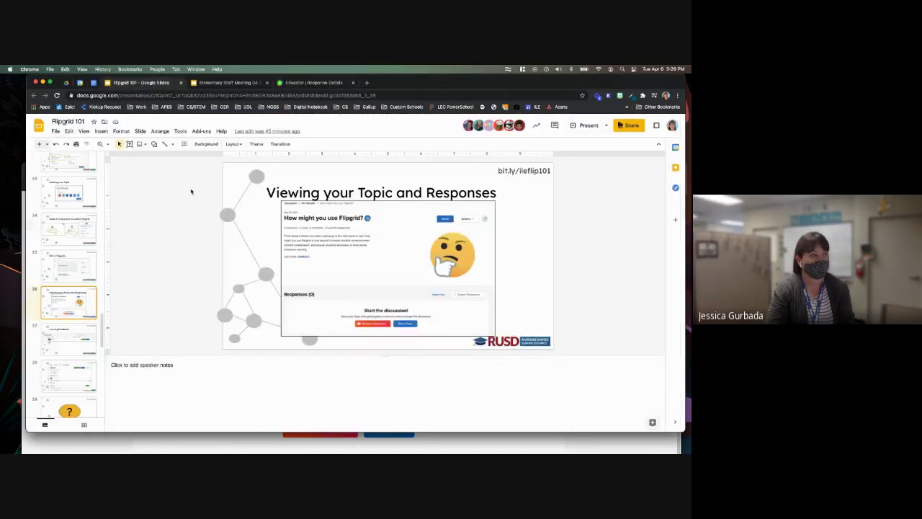
pyautogui.press('Down')
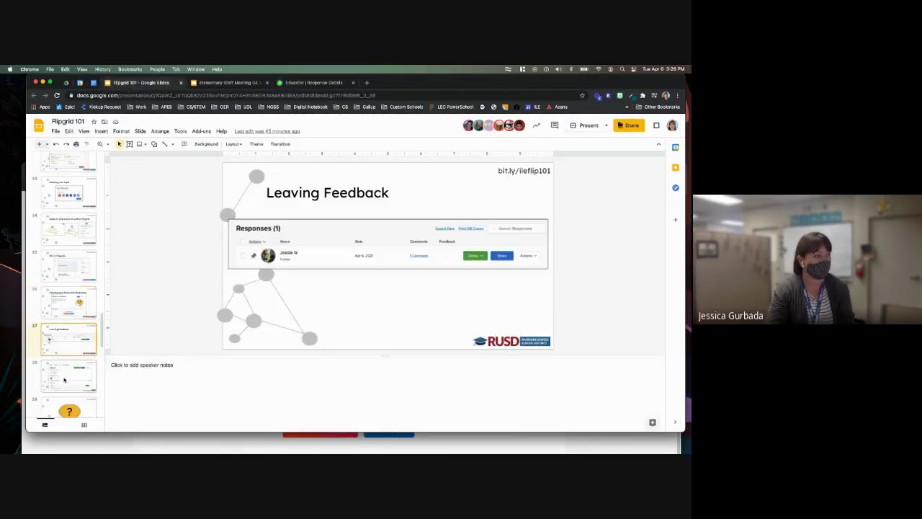
pyautogui.click(64, 380)
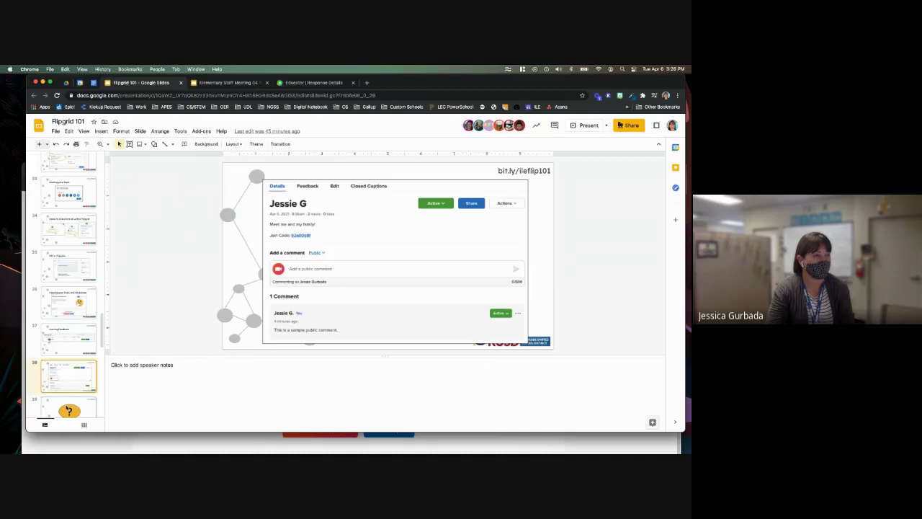
pyautogui.press('Down')
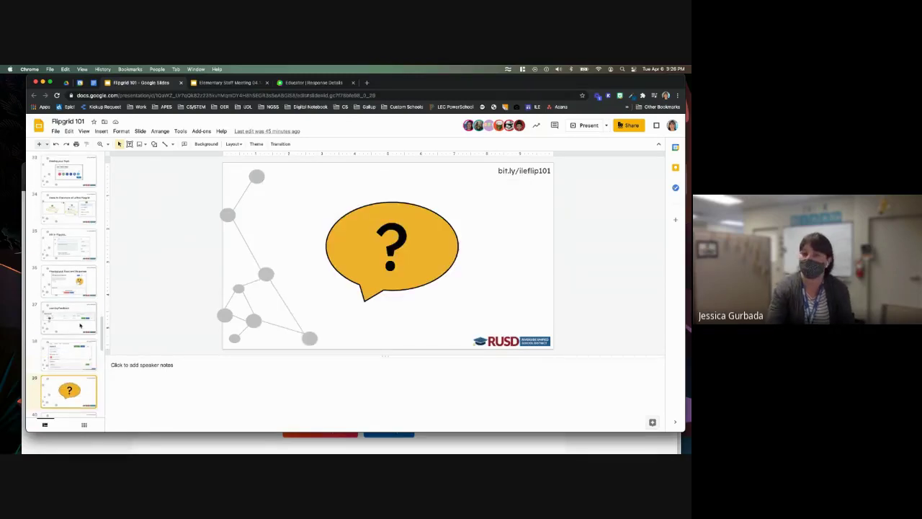
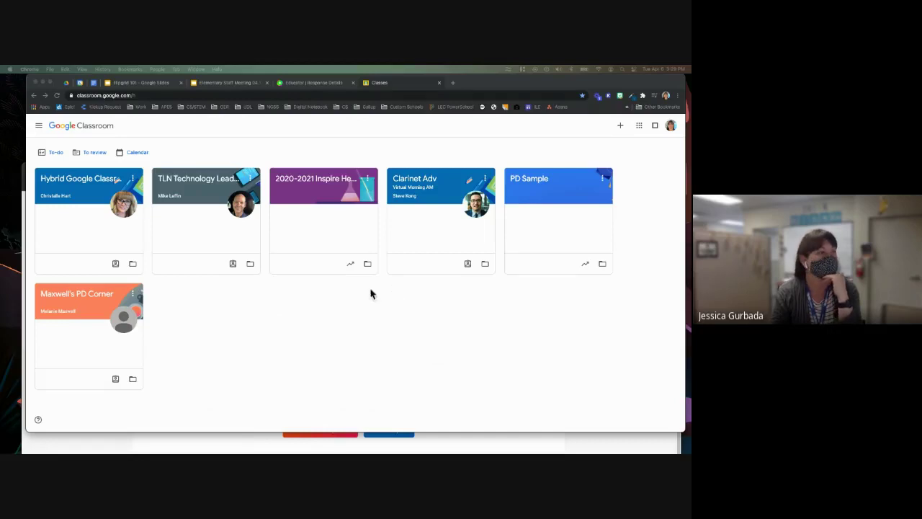
# - Open the PD Sample class in Google Classroom and view its Classwork listing the Kami and Flipgrid 101 topics
pyautogui.click(541, 179)
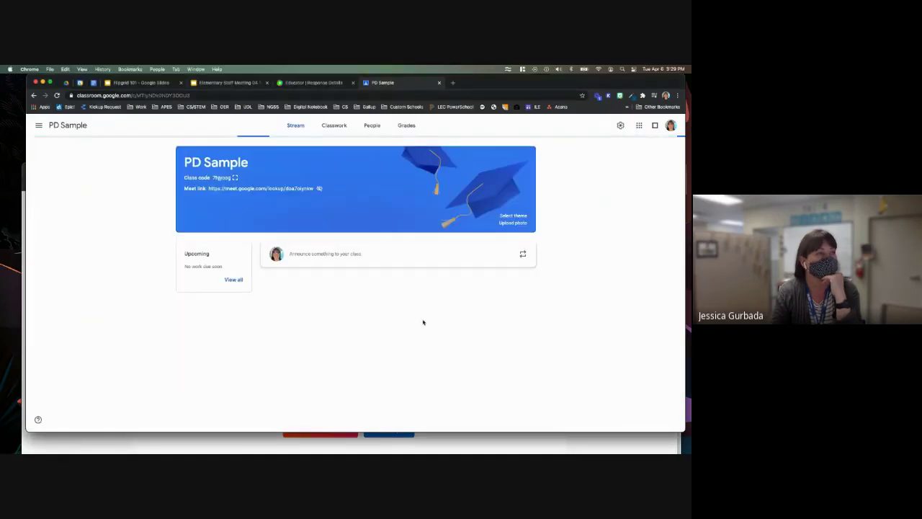
pyautogui.click(336, 127)
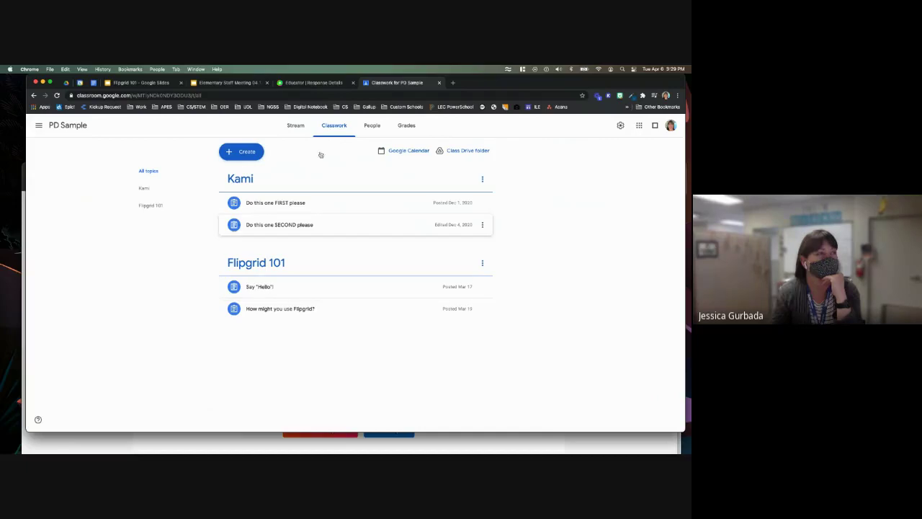
# - Go back from the Flipgrid response details to the Hello, I am... topic page
pyautogui.click(329, 83)
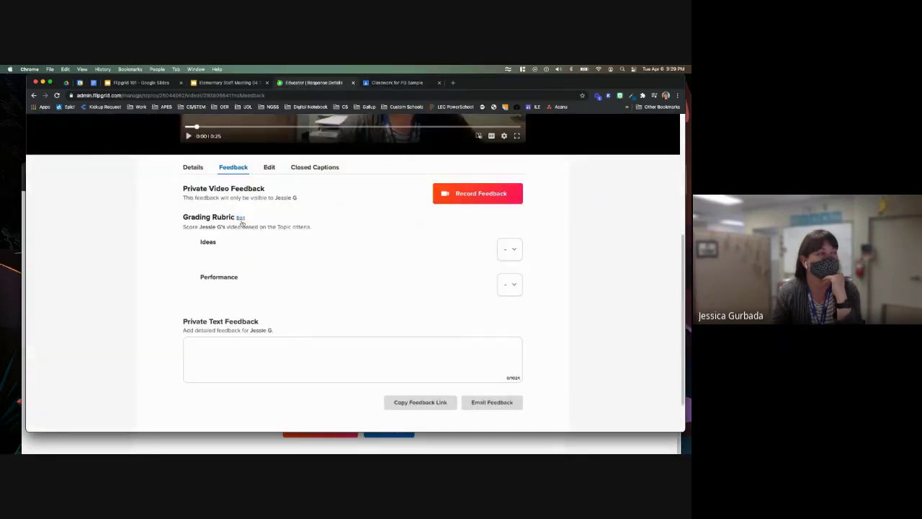
pyautogui.scroll(5, 241, 222)
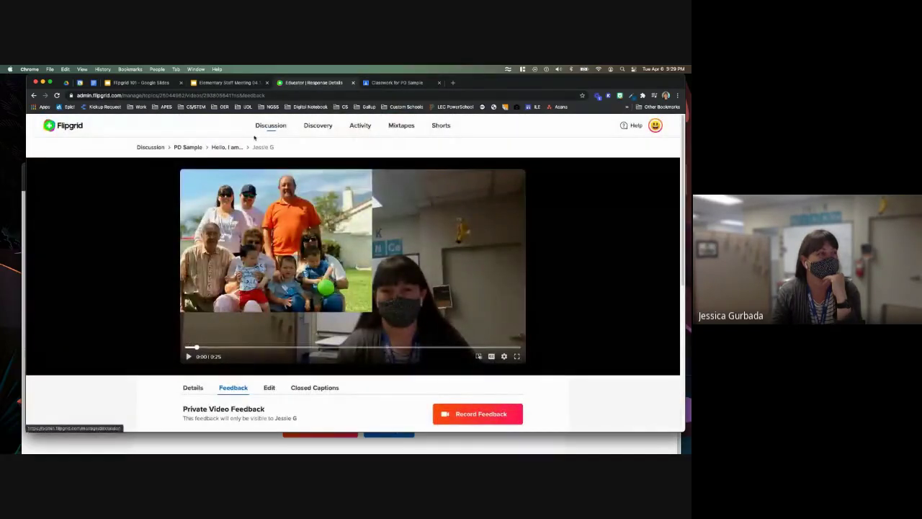
pyautogui.click(235, 148)
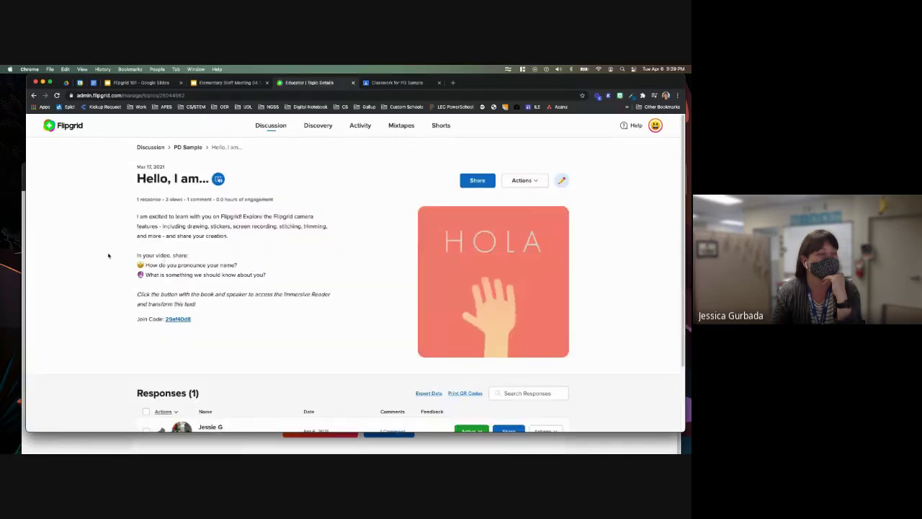
pyautogui.scroll(-2, 106, 258)
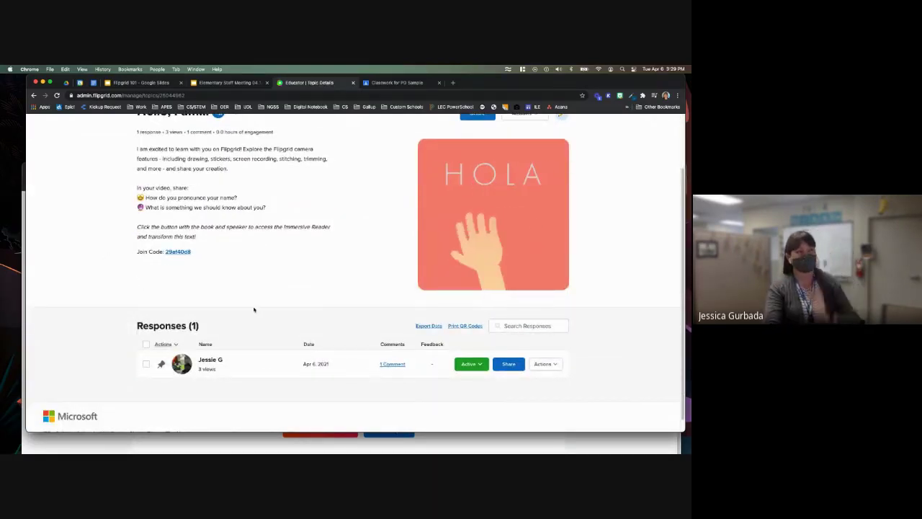
pyautogui.scroll(1, 253, 309)
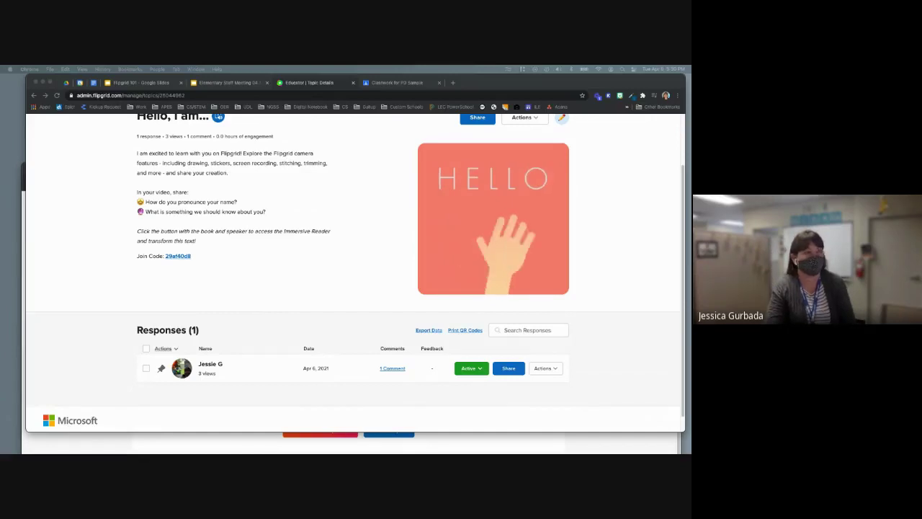
# - Reload the Hello, I am... topic page to show its one response, then return to the Flipgrid 101 deck
pyautogui.click(56, 96)
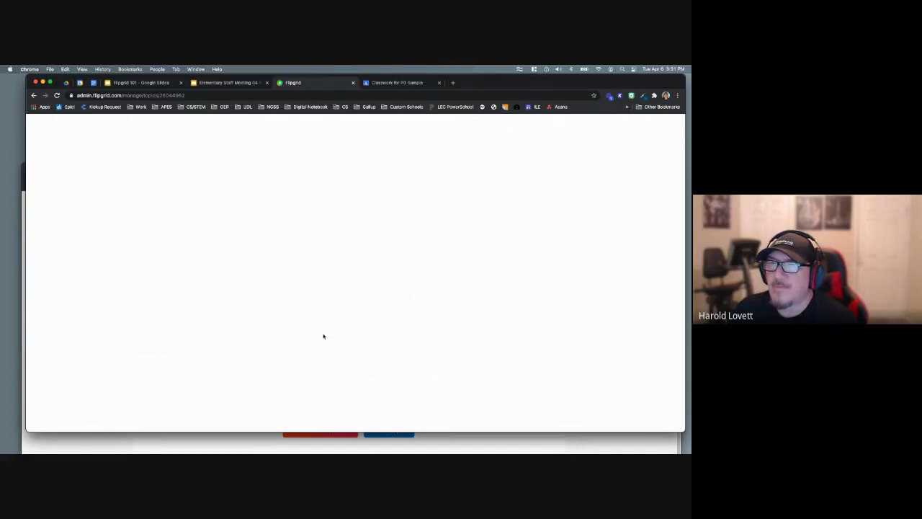
pyautogui.click(56, 95)
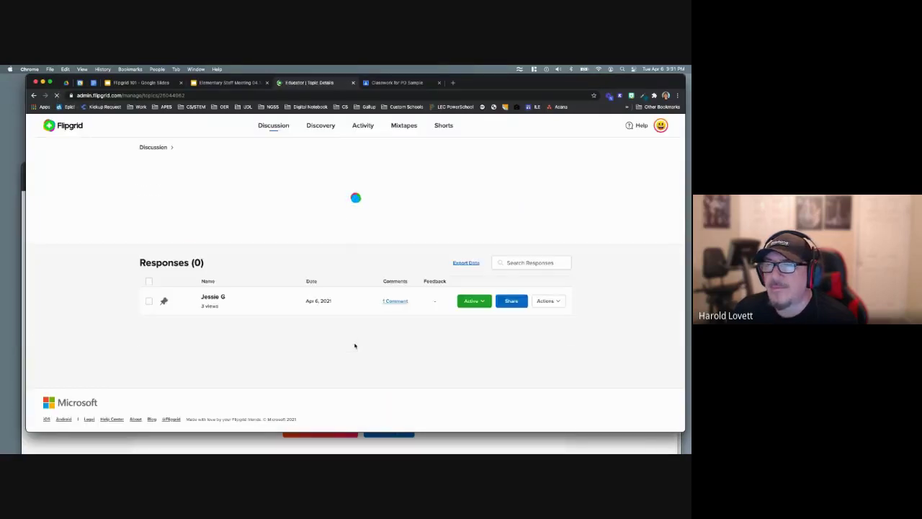
pyautogui.scroll(-3, 325, 315)
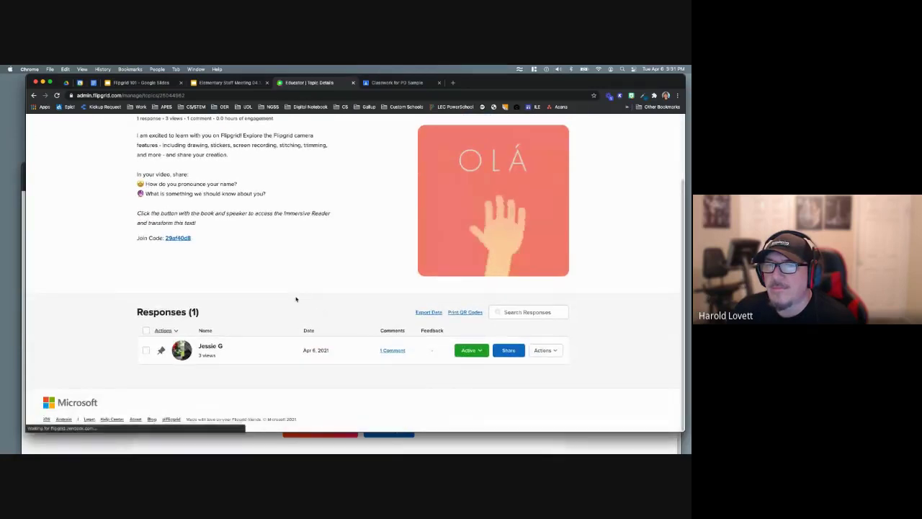
pyautogui.scroll(3, 295, 301)
pyautogui.scroll(1, 294, 299)
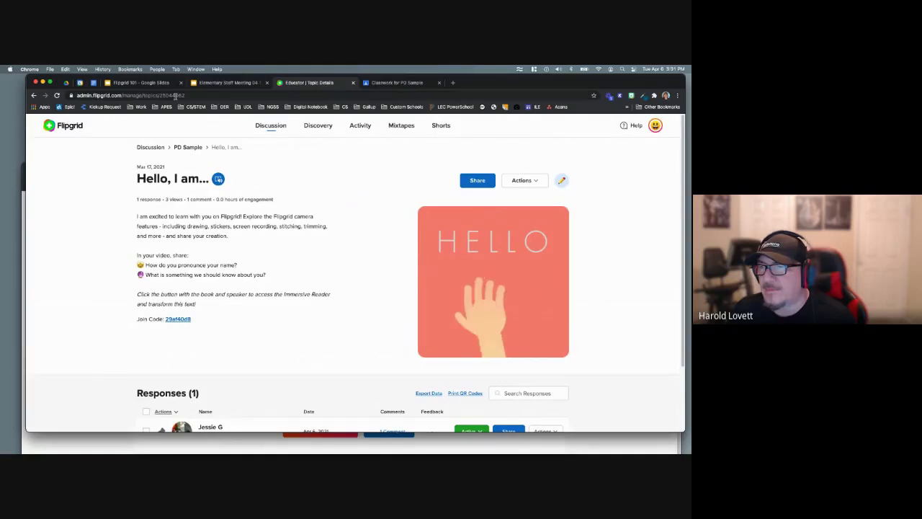
pyautogui.click(154, 84)
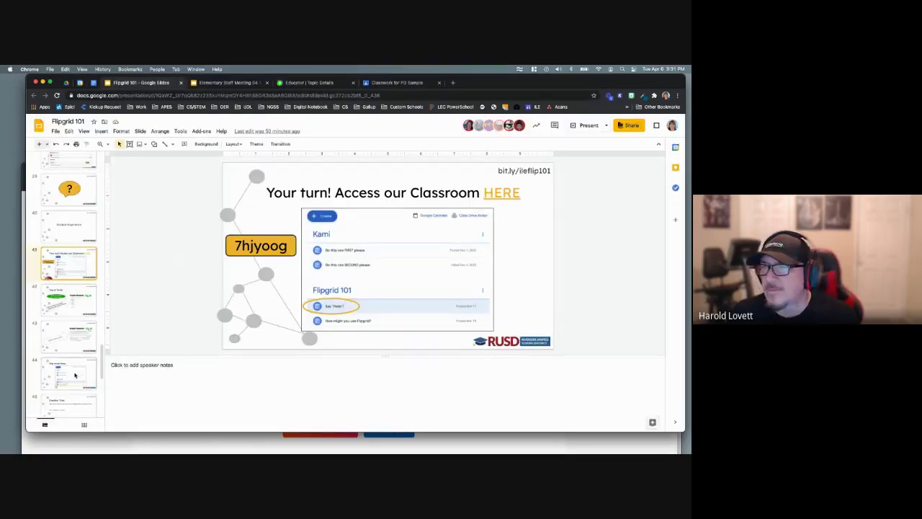
# - Browse the slide filmstrip around the Your turn! Access our Classroom slide, then return to the Hello, I am... topic page
pyautogui.scroll(-1, 74, 375)
pyautogui.scroll(-3, 74, 375)
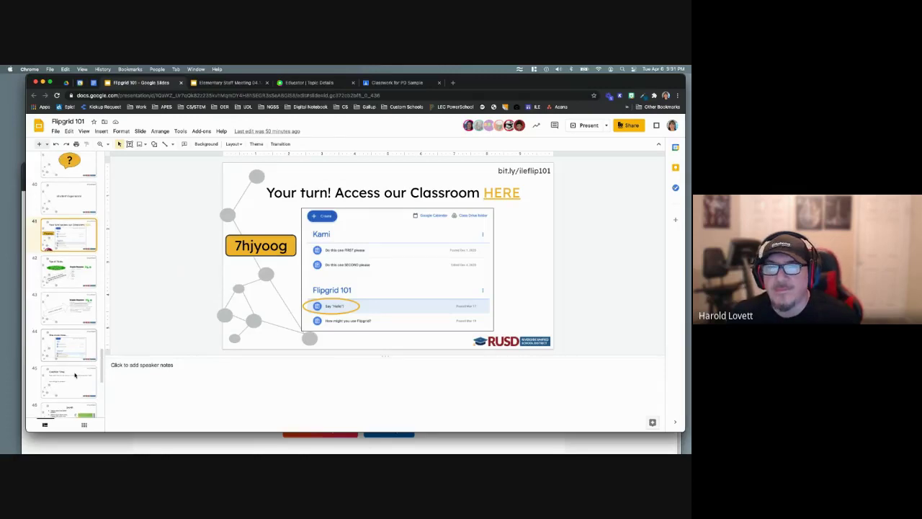
pyautogui.scroll(2, 74, 375)
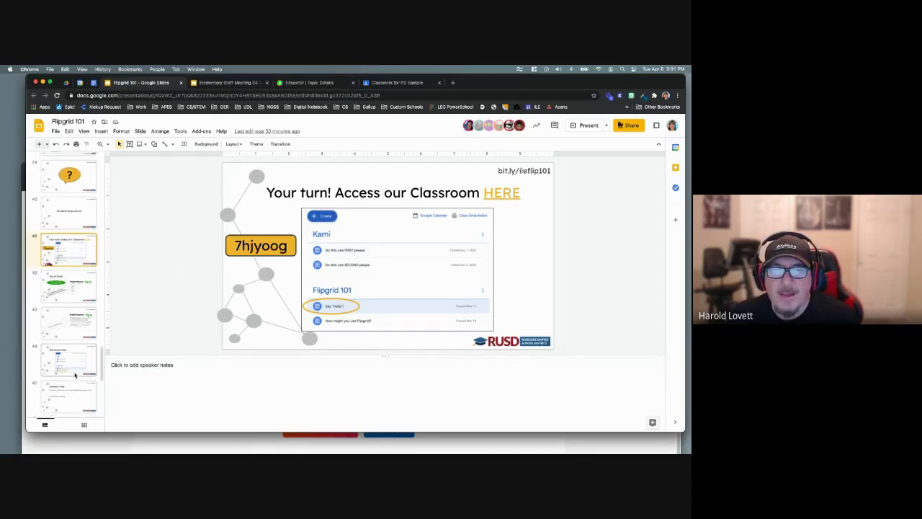
pyautogui.scroll(1, 75, 374)
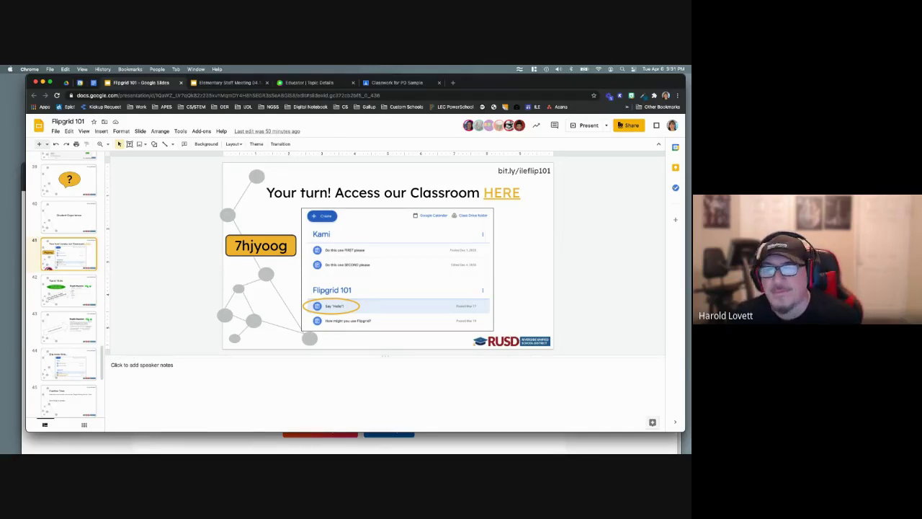
pyautogui.click(310, 83)
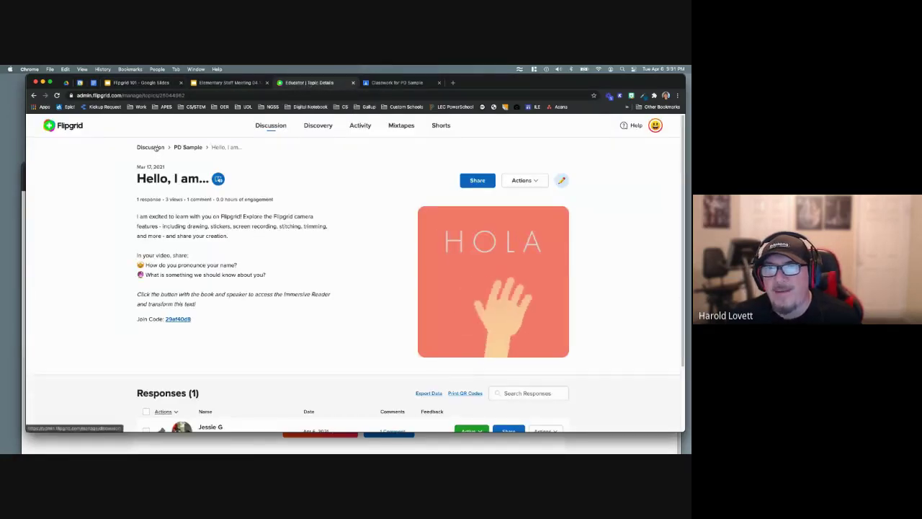
# - Show the PD Sample group page with its two topics, then advance the deck to the Tips & Tricks slide 42
pyautogui.click(182, 147)
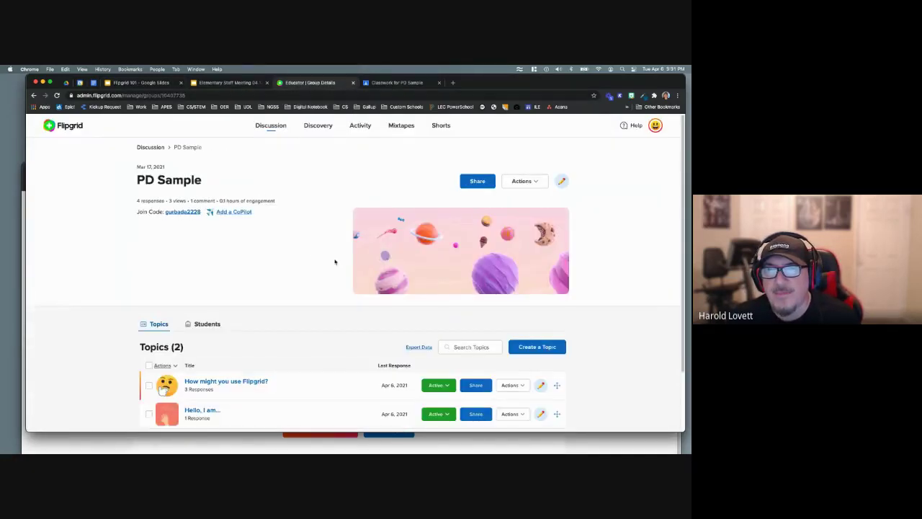
pyautogui.scroll(-2, 306, 251)
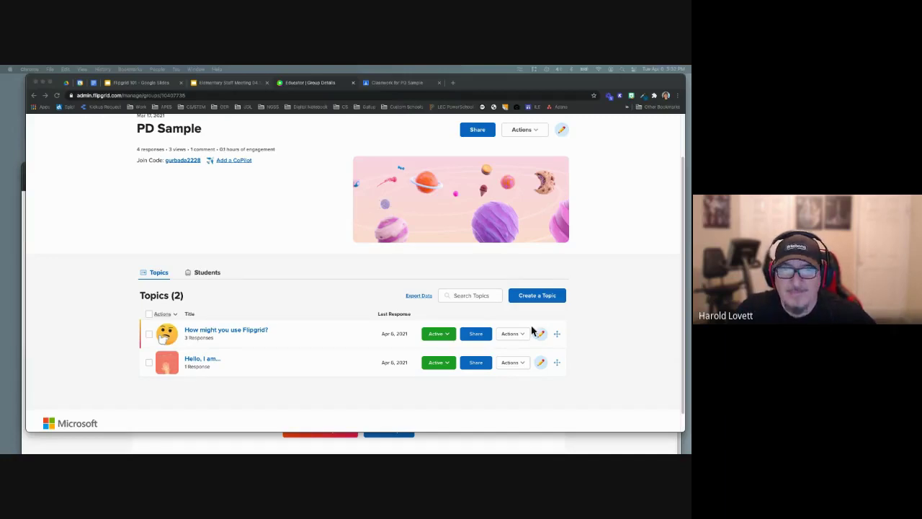
pyautogui.click(234, 332)
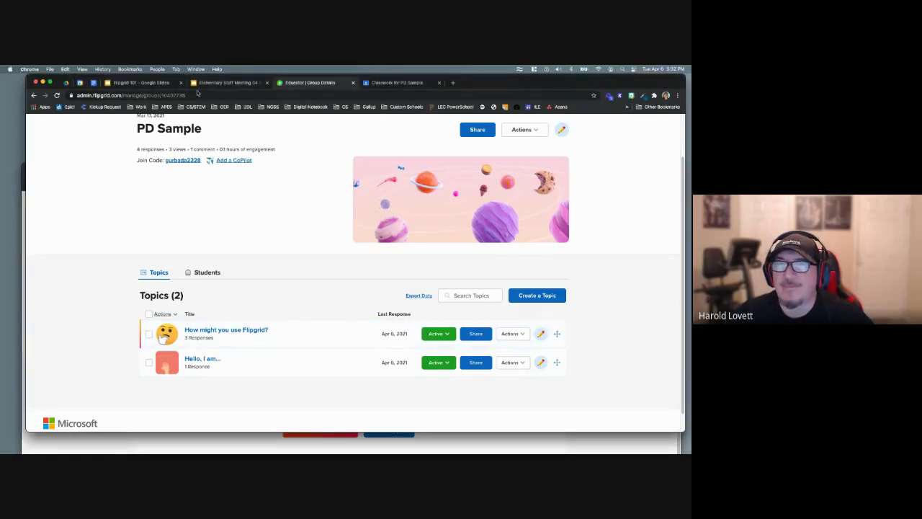
pyautogui.click(144, 83)
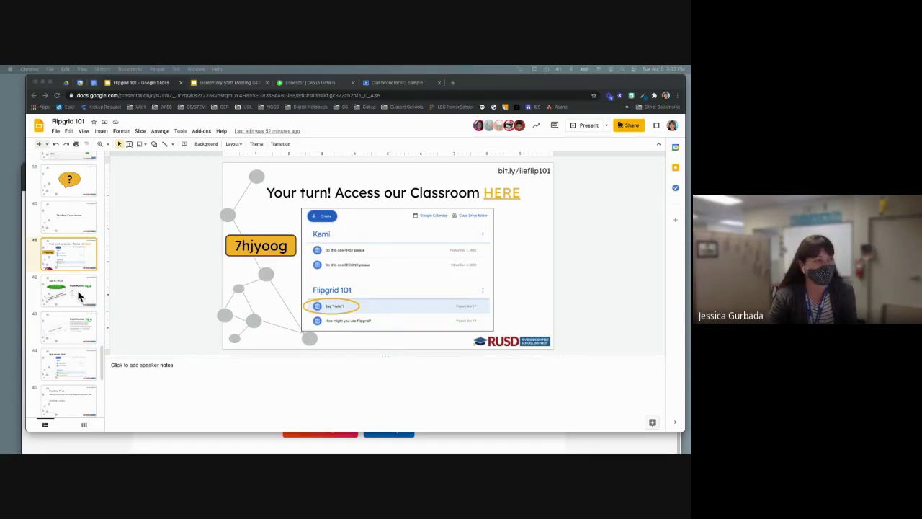
pyautogui.press('Down')
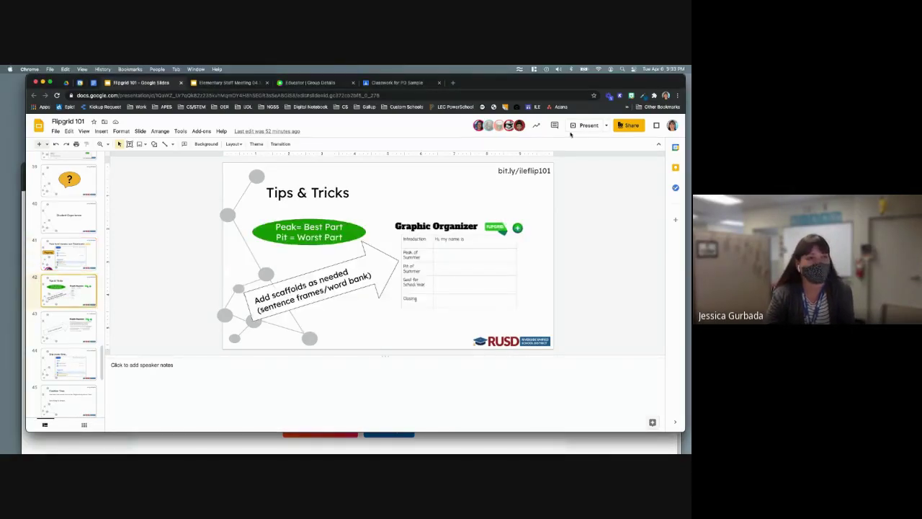